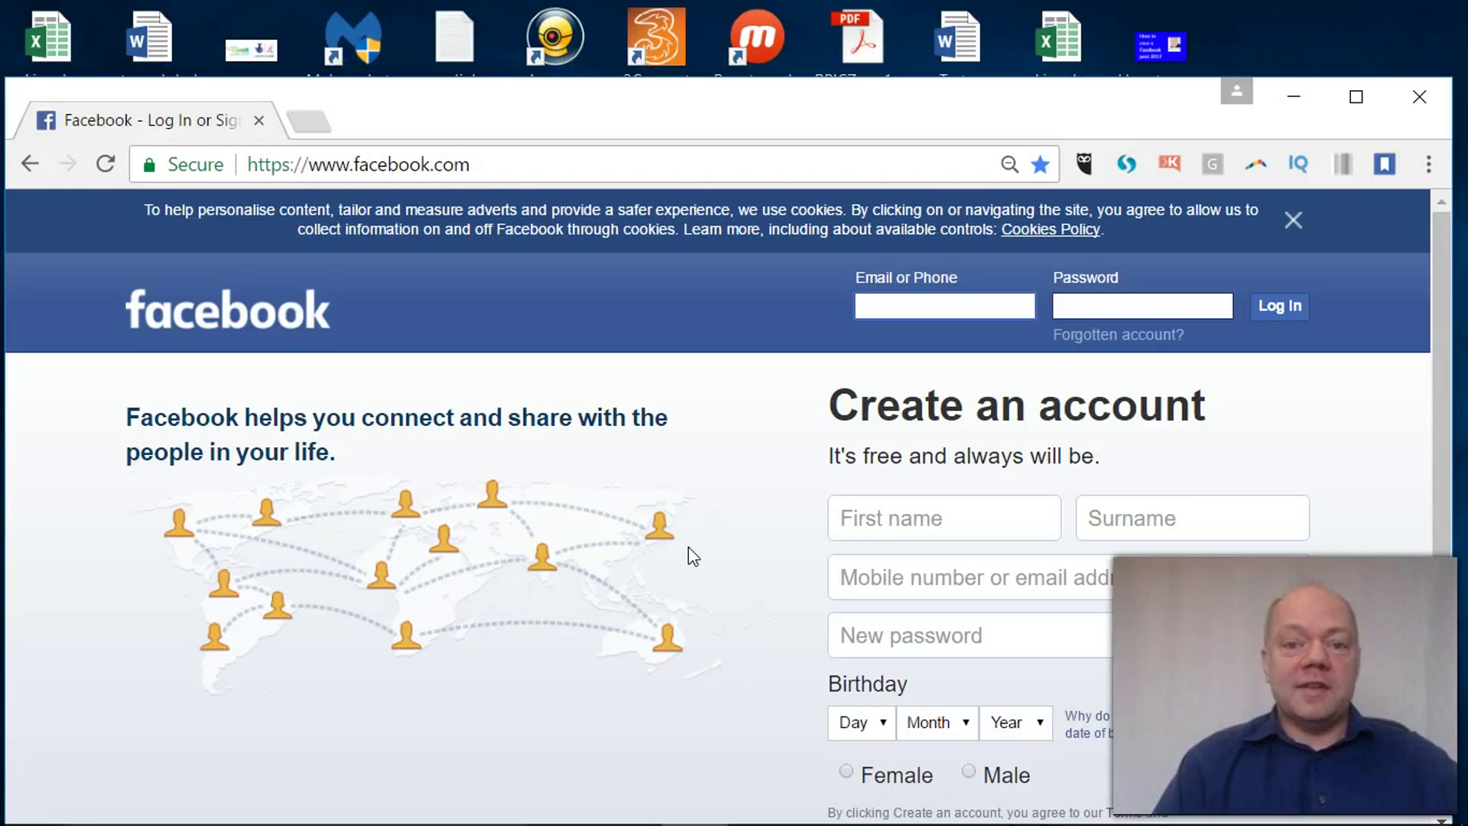
- Submit the completed sign-up form with name, email, password, birthday and gender to create the account
left_click(1112, 309)
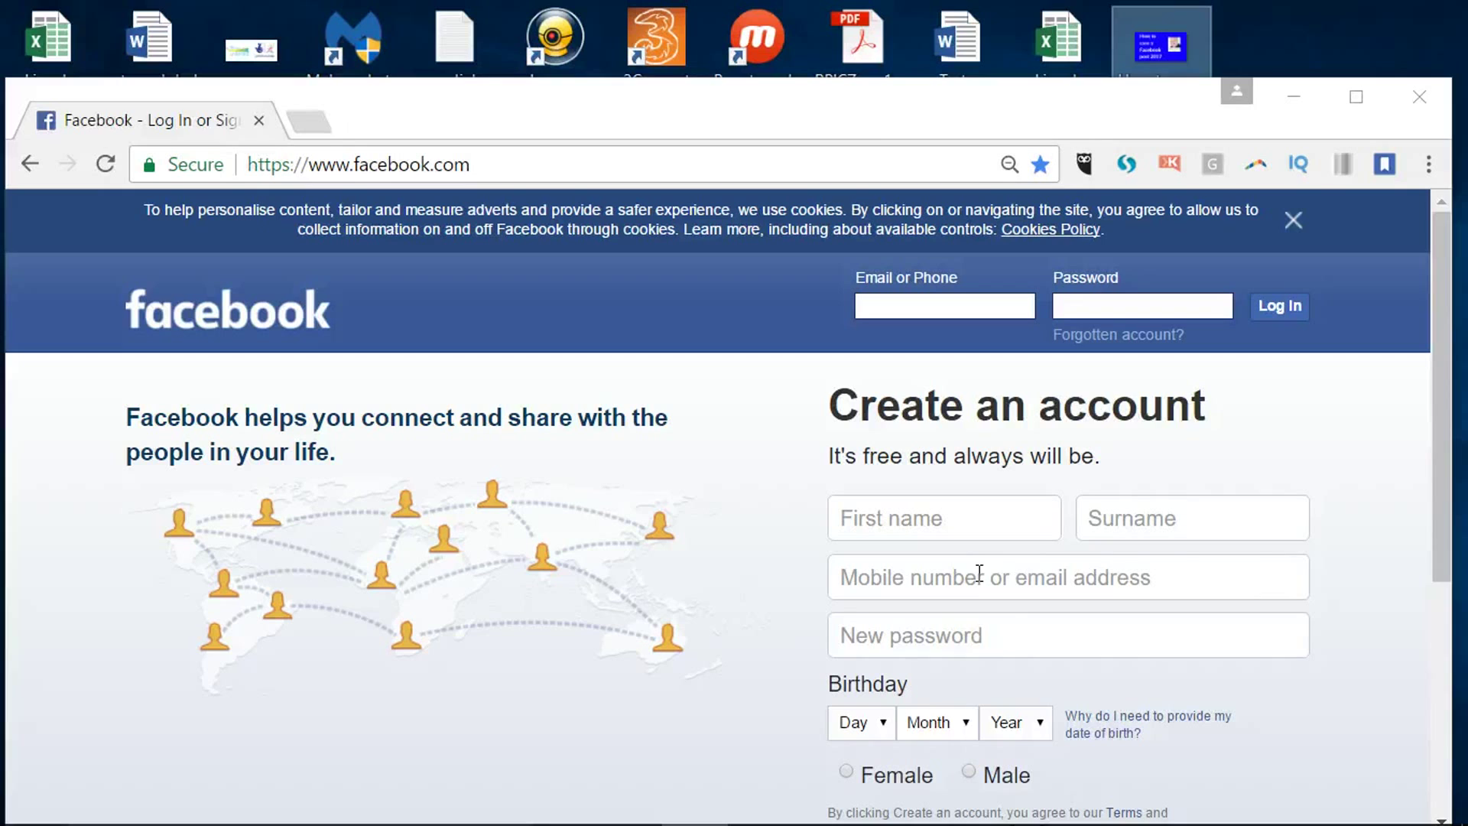
left_click_drag(1442, 416, 1462, 485)
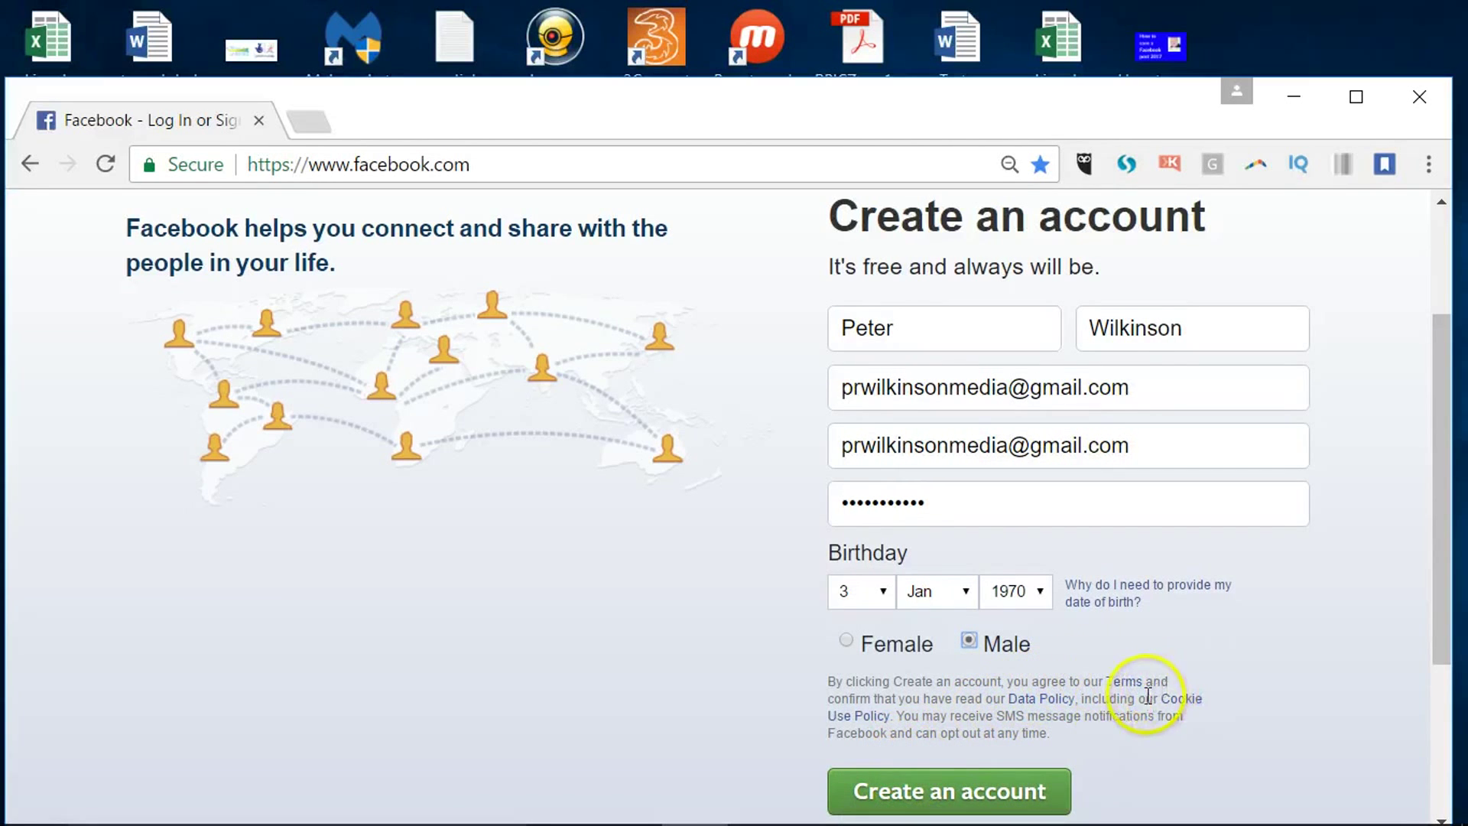
left_click(933, 793)
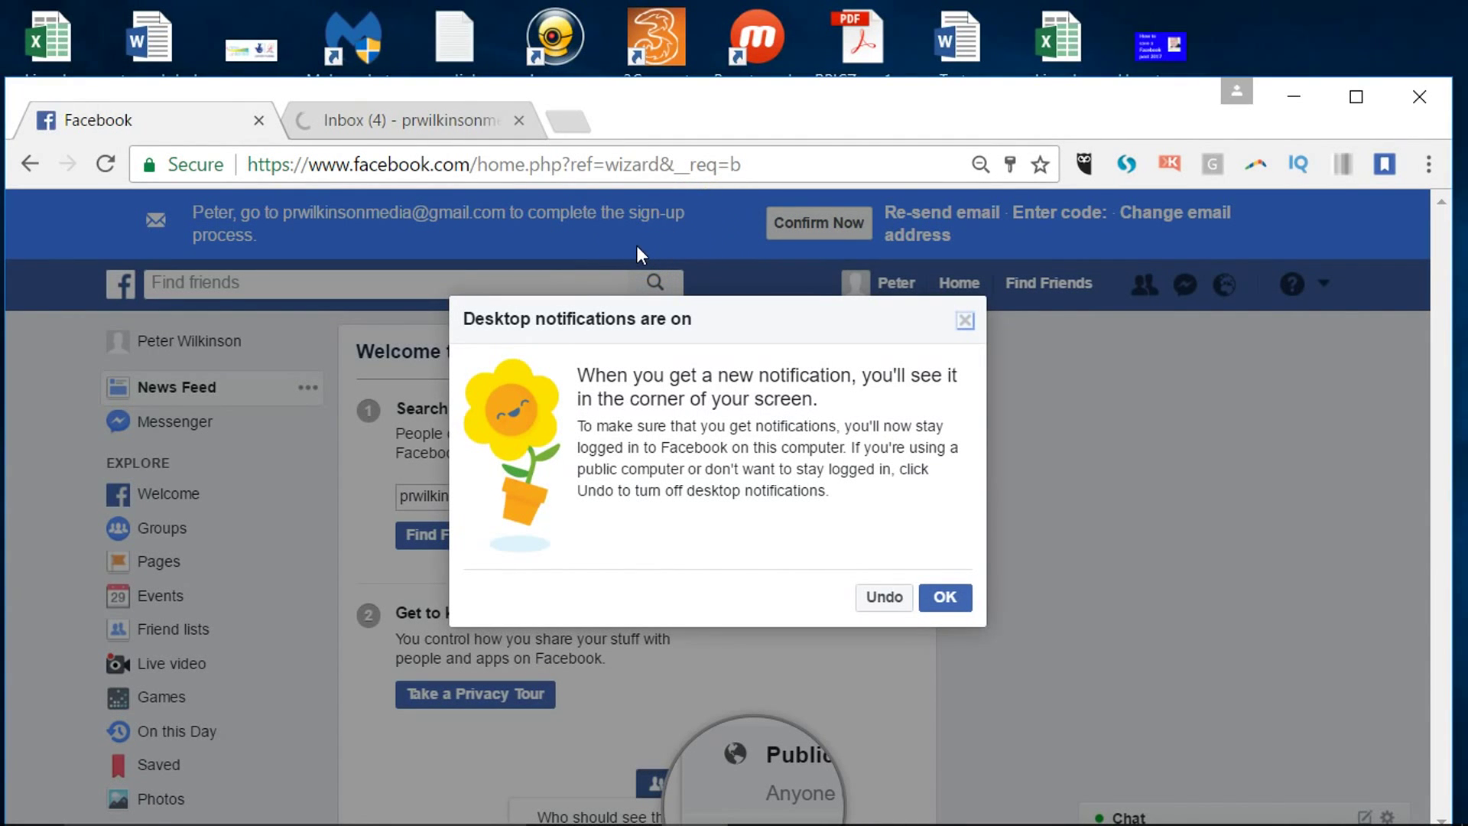
- Read the Facebook confirmation code email in the Gmail inbox, then return to Facebook
left_click(438, 128)
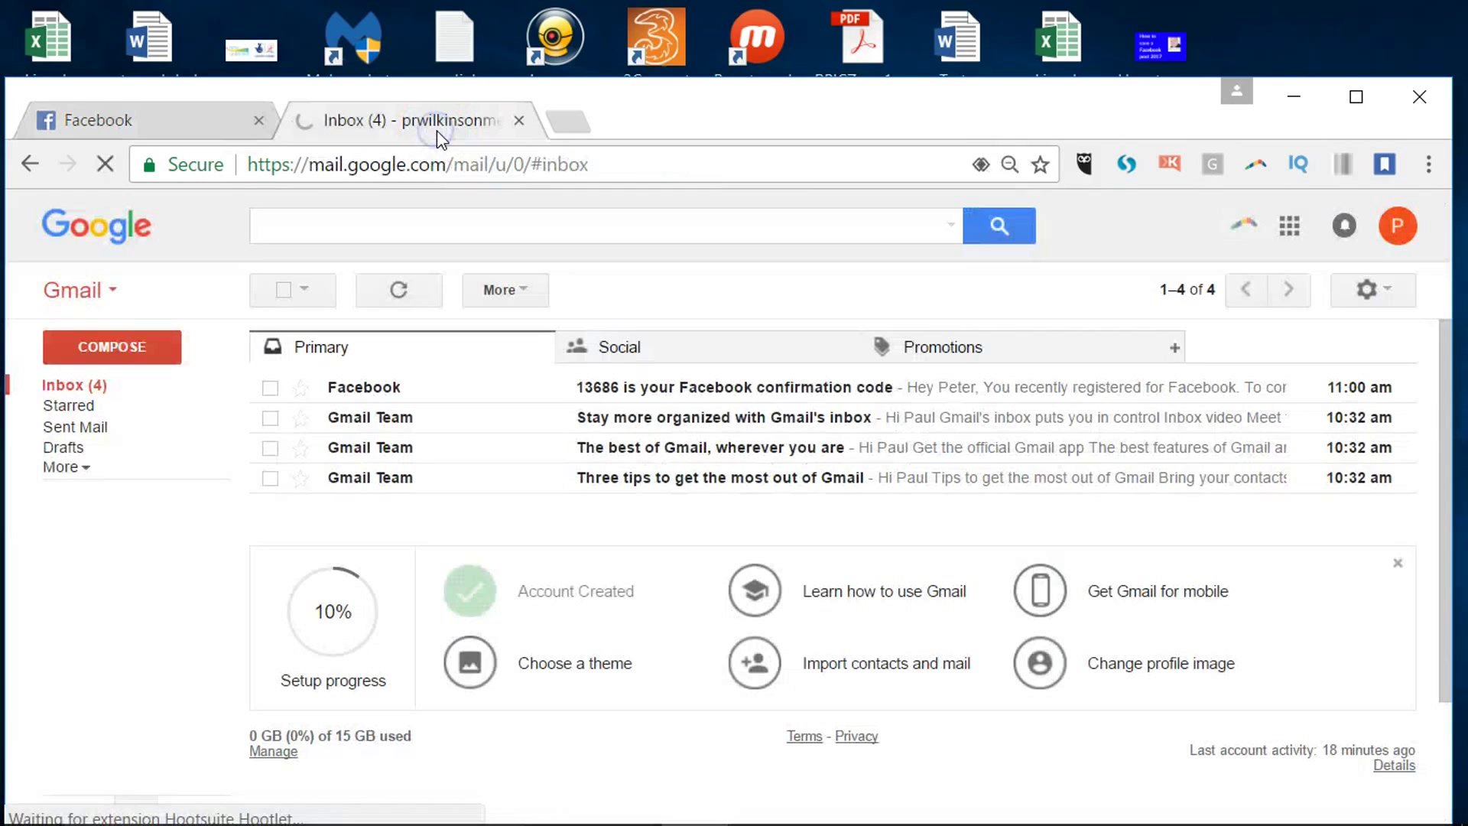
left_click(387, 399)
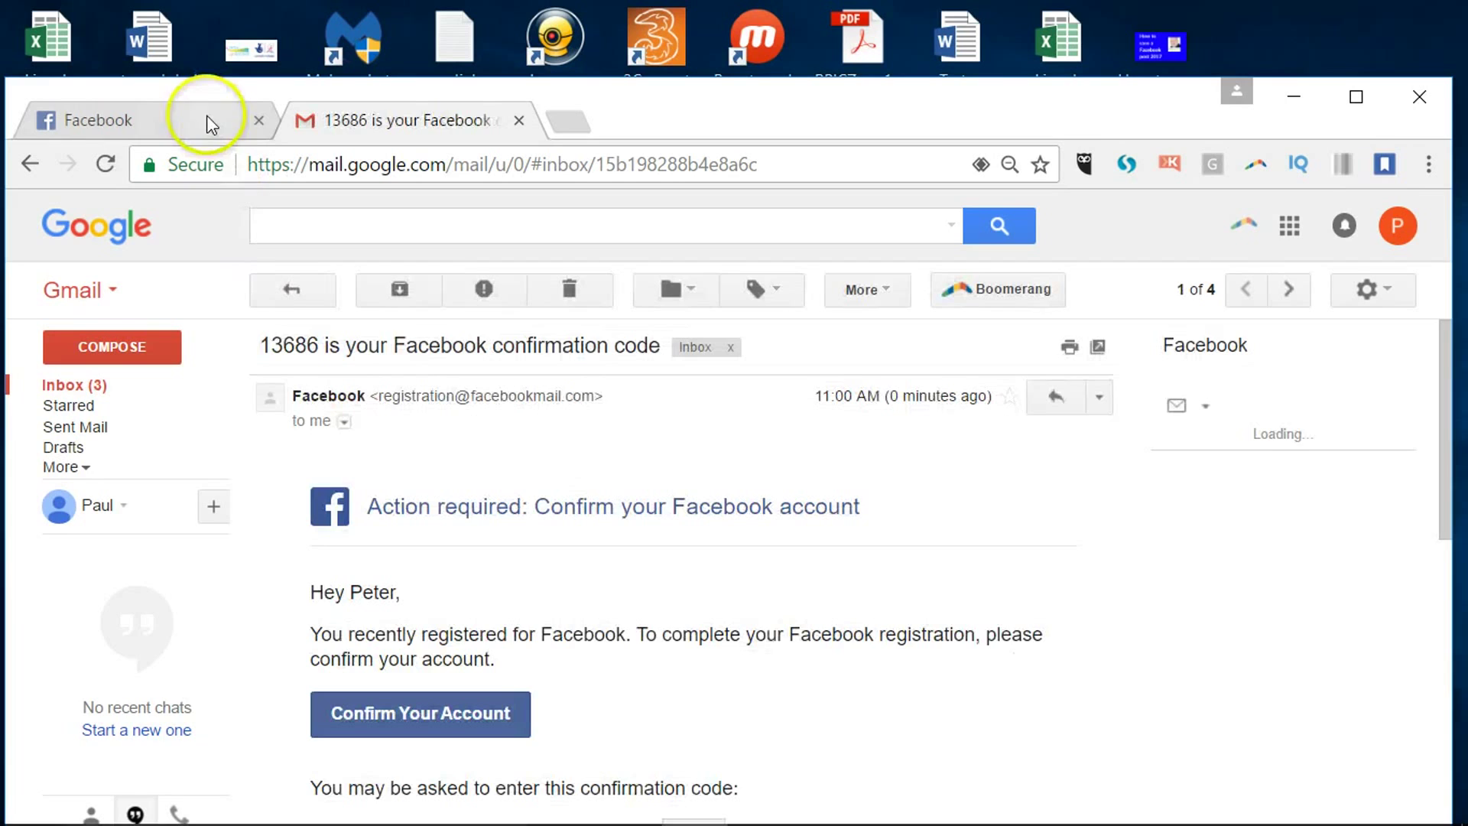
left_click(211, 119)
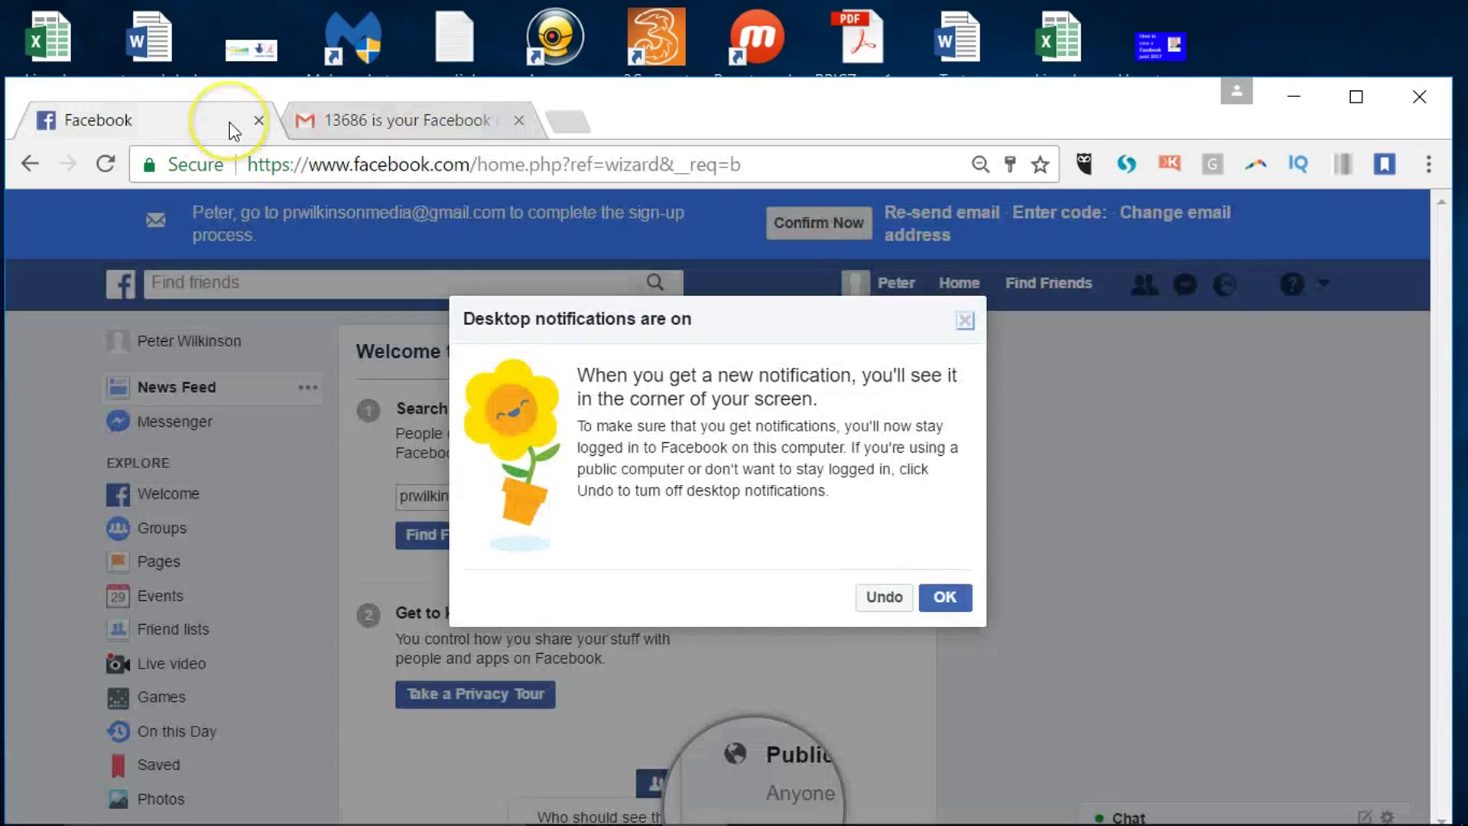
- Dismiss the notifications notice, enter the emailed confirmation code, and acknowledge Account Confirmed
left_click(945, 597)
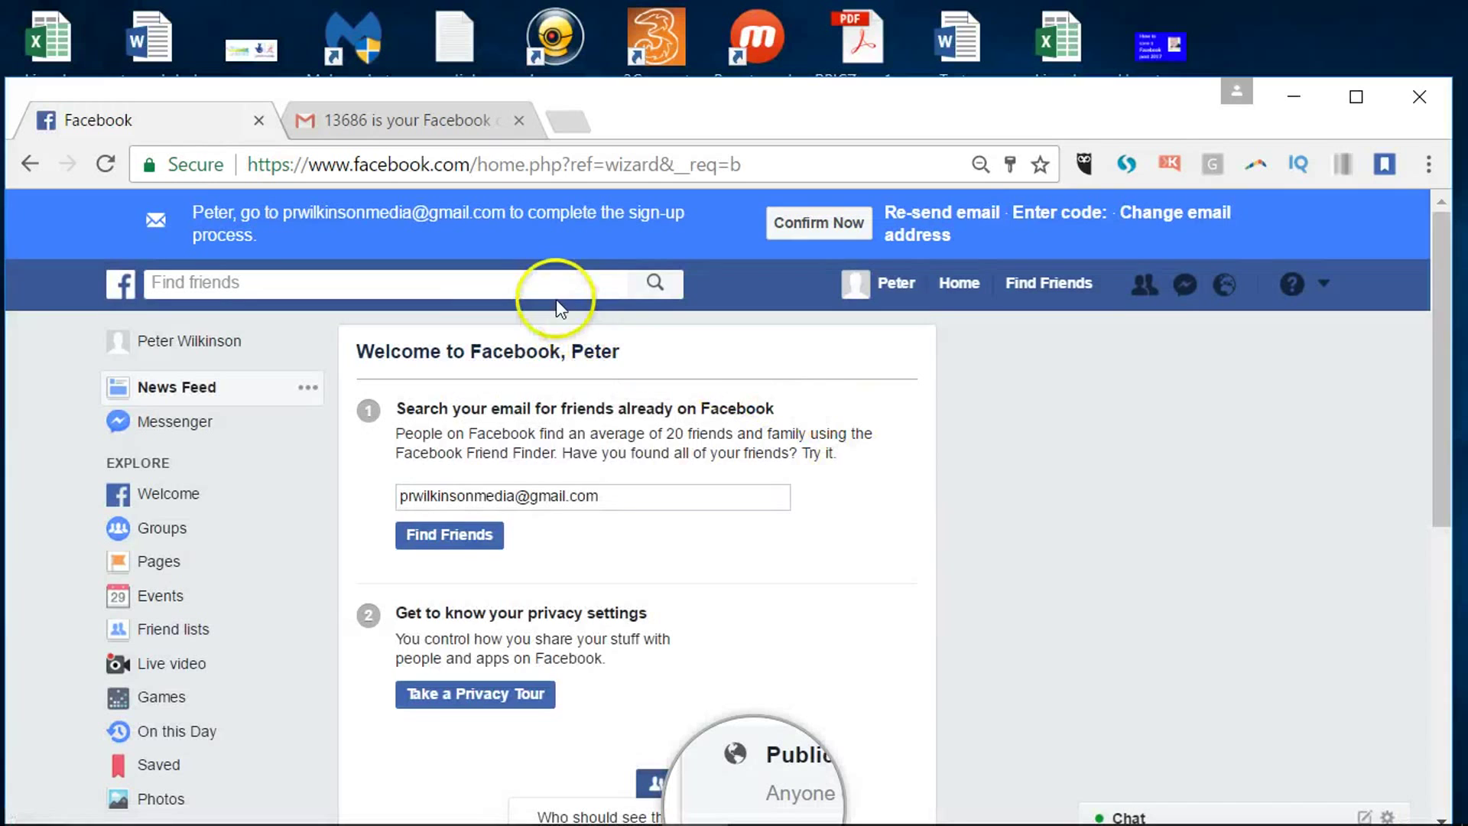
left_click(1081, 218)
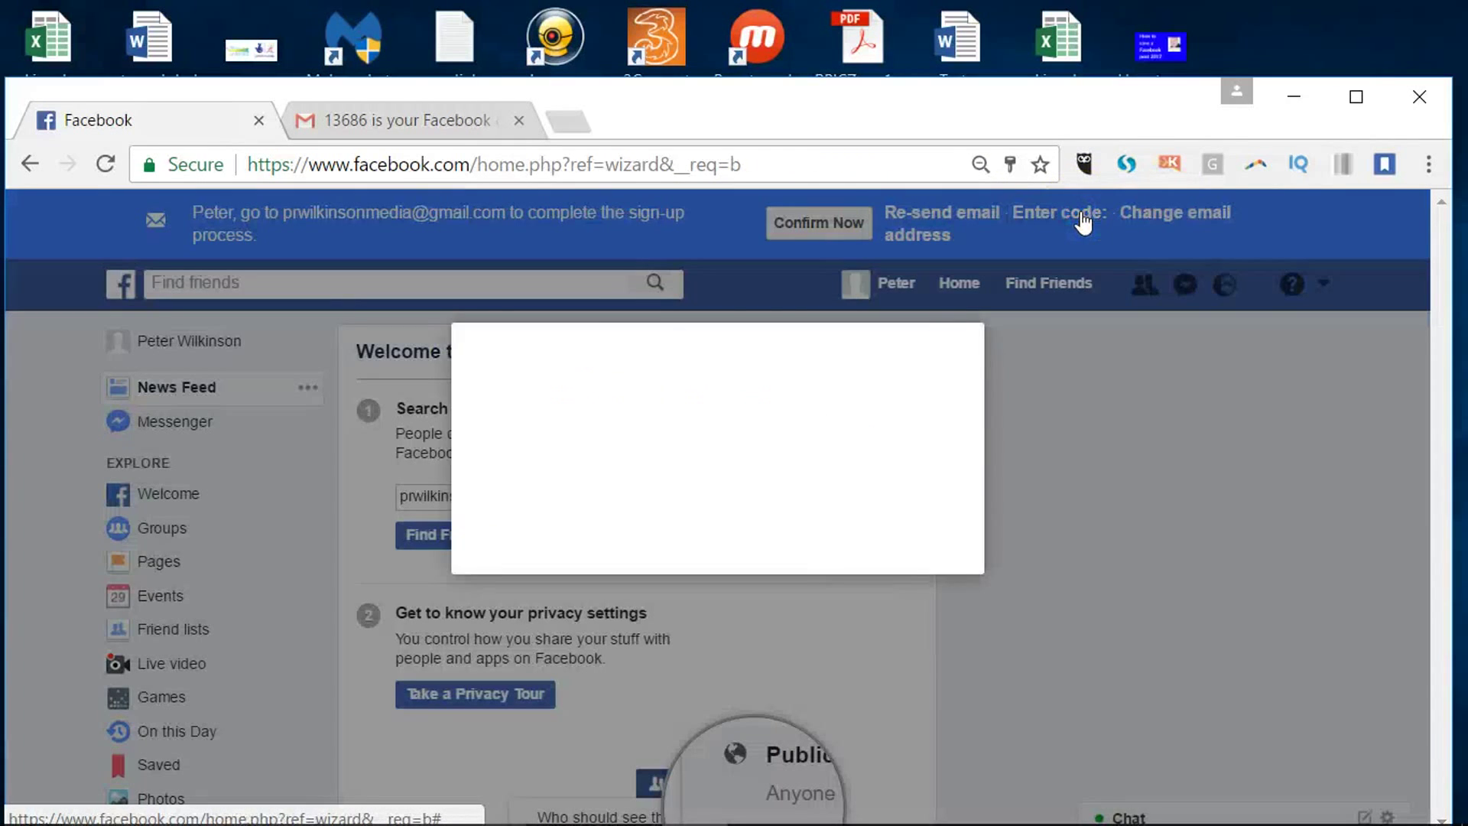
left_click(642, 486)
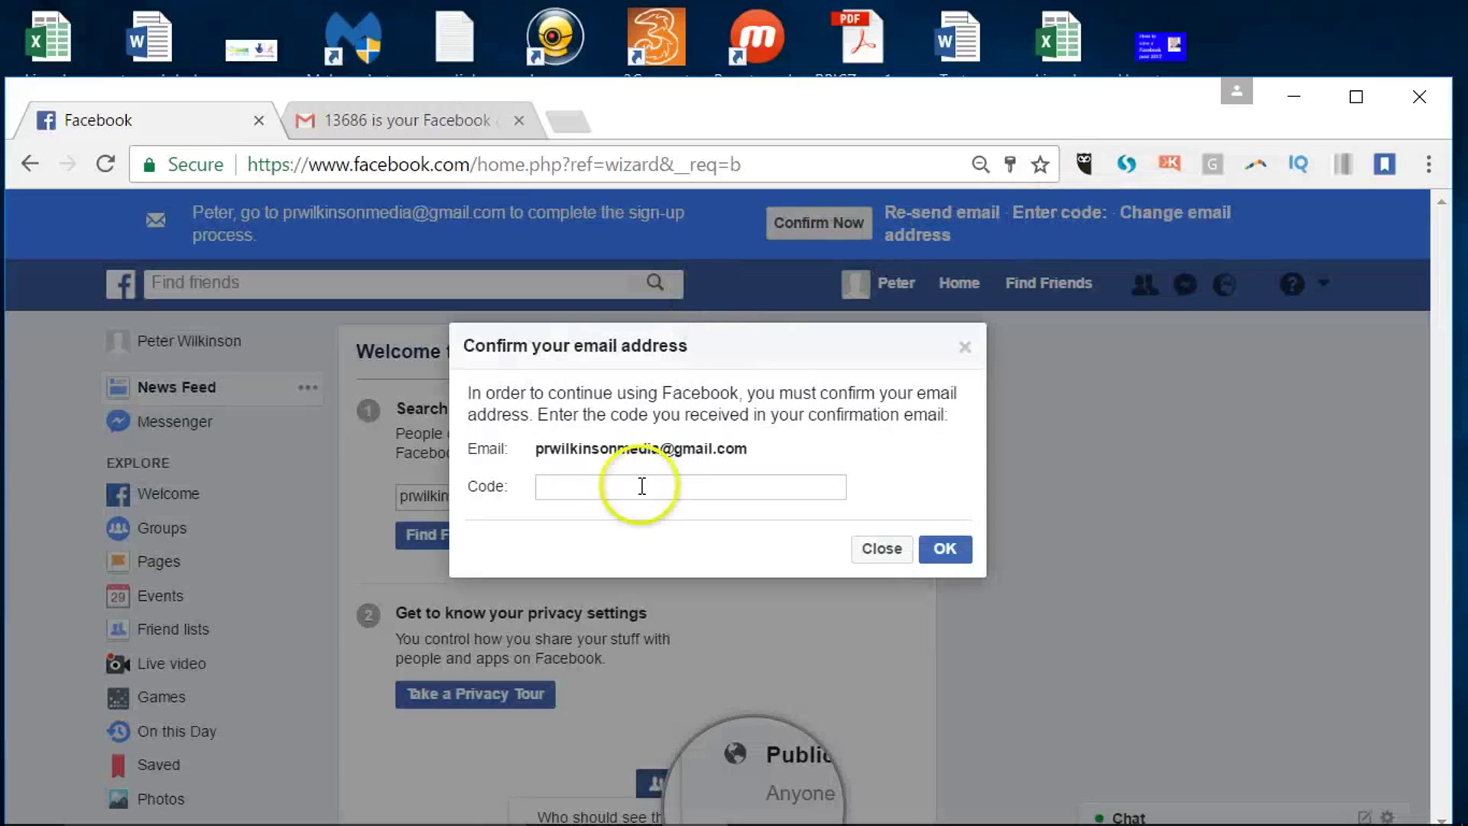
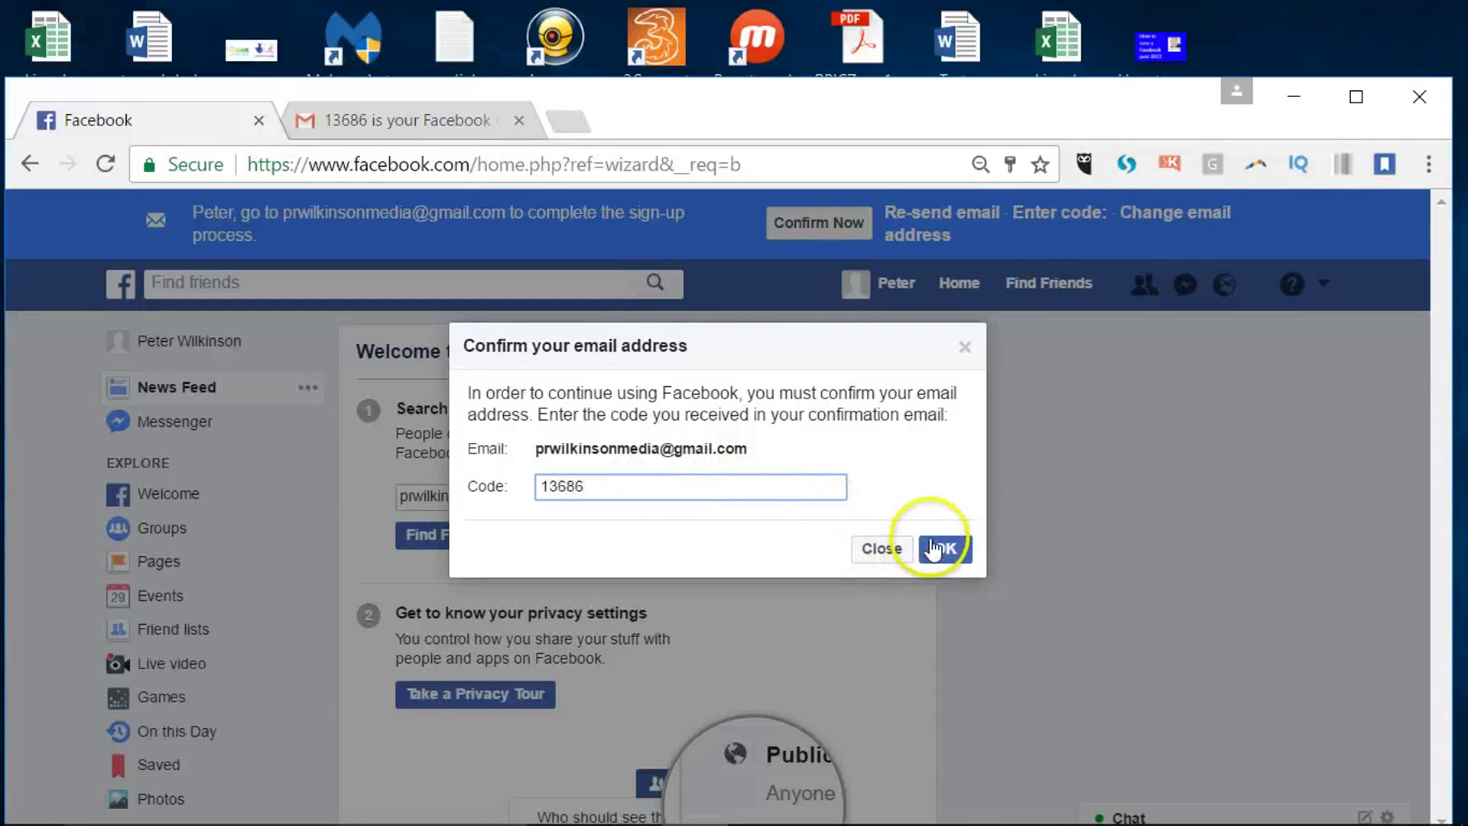
left_click(934, 550)
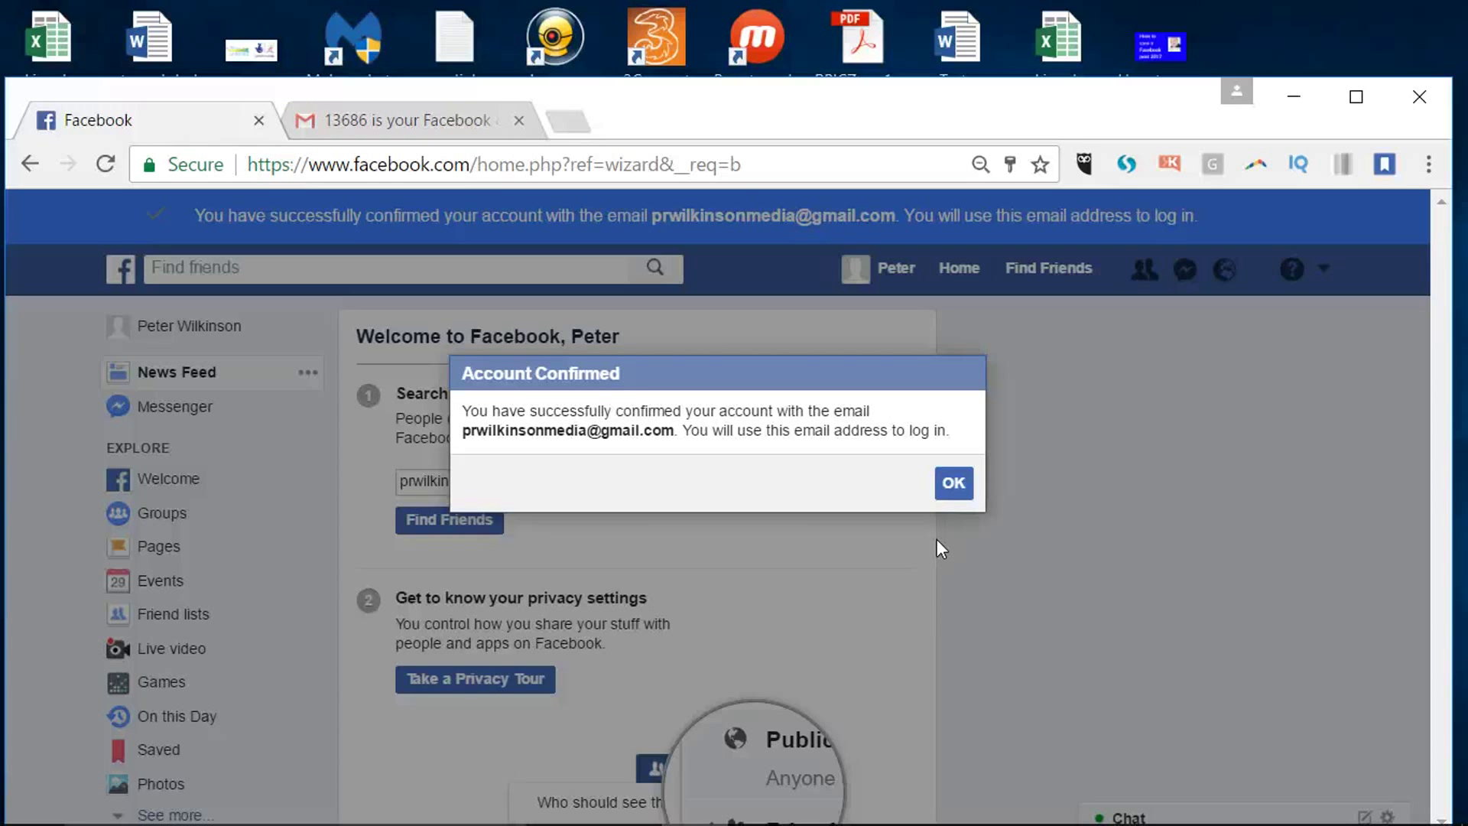
left_click(952, 483)
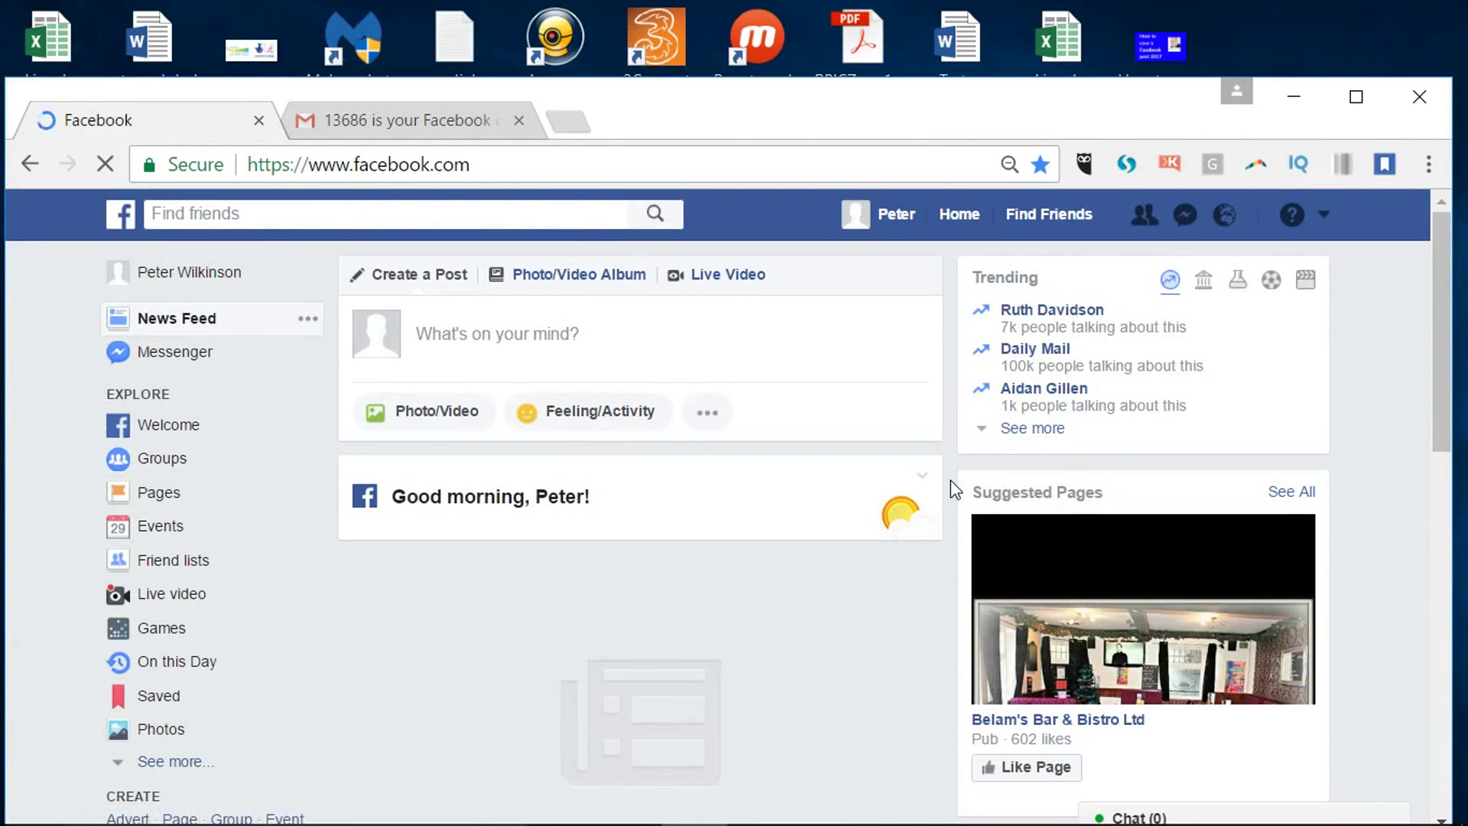
left_click(409, 300)
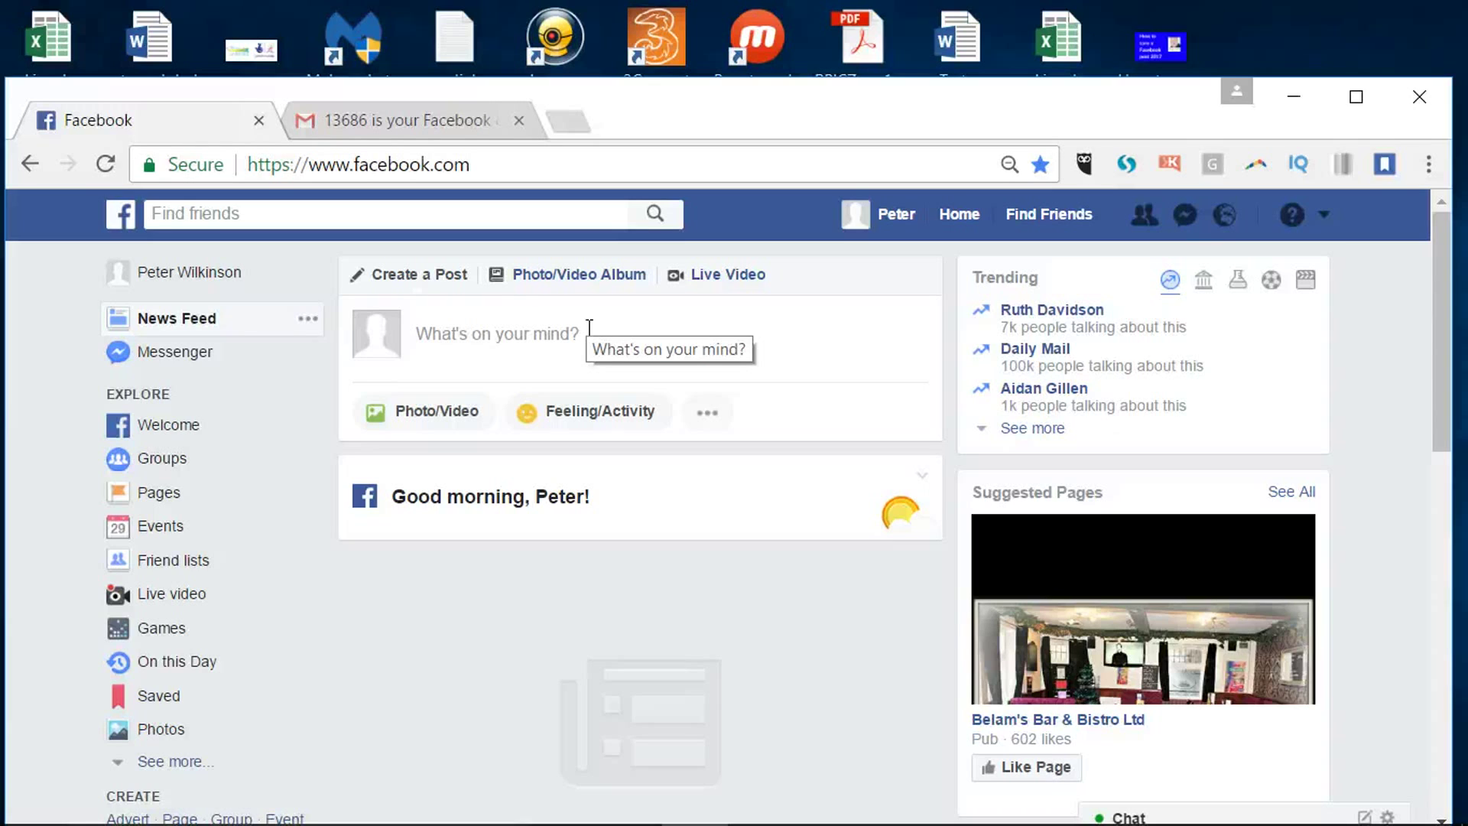
- In Settings > Privacy, change 'Who can look you up using the email address' from Everyone to Friends
left_click(1328, 220)
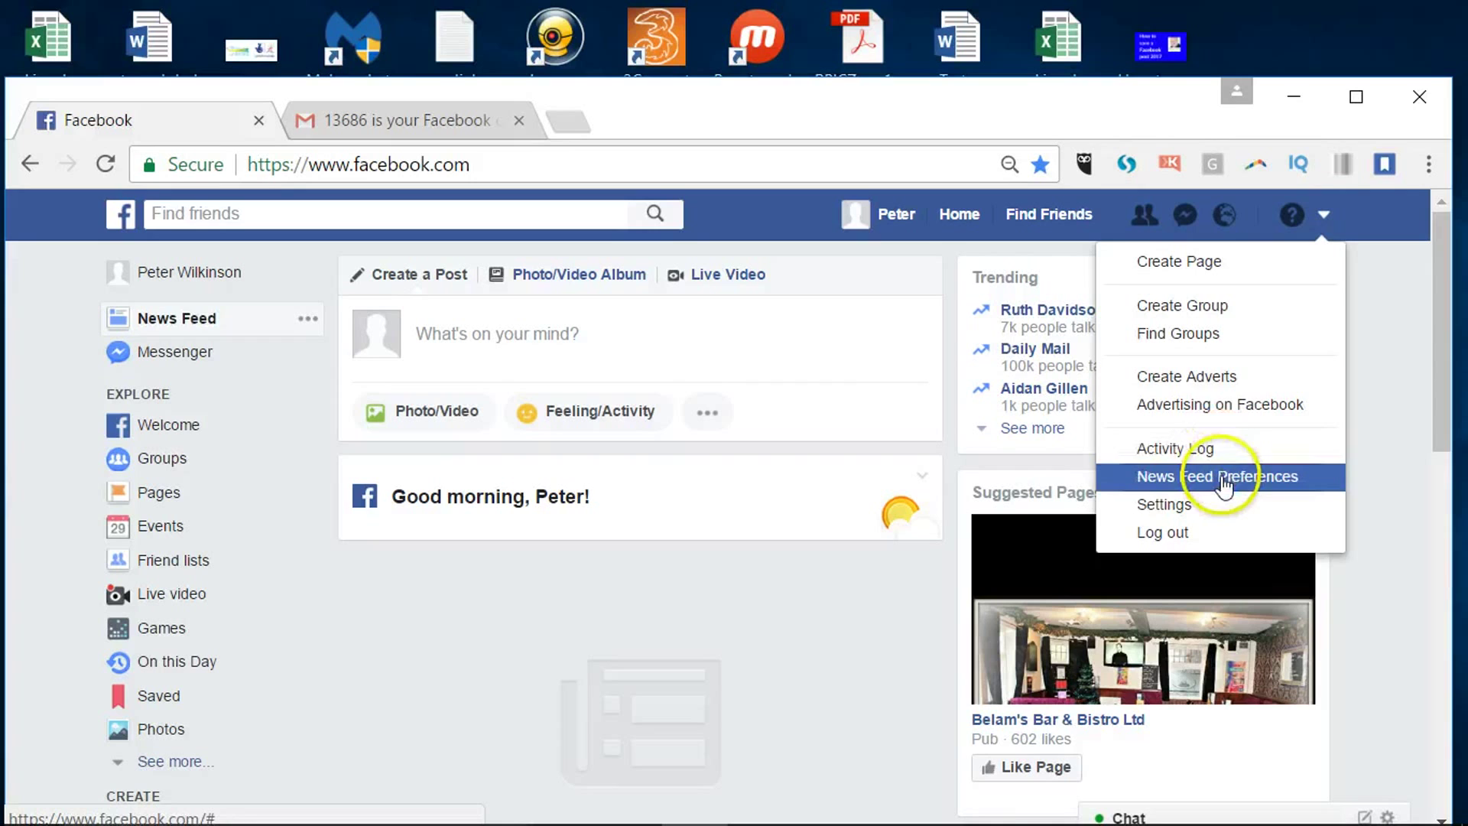
left_click(1224, 505)
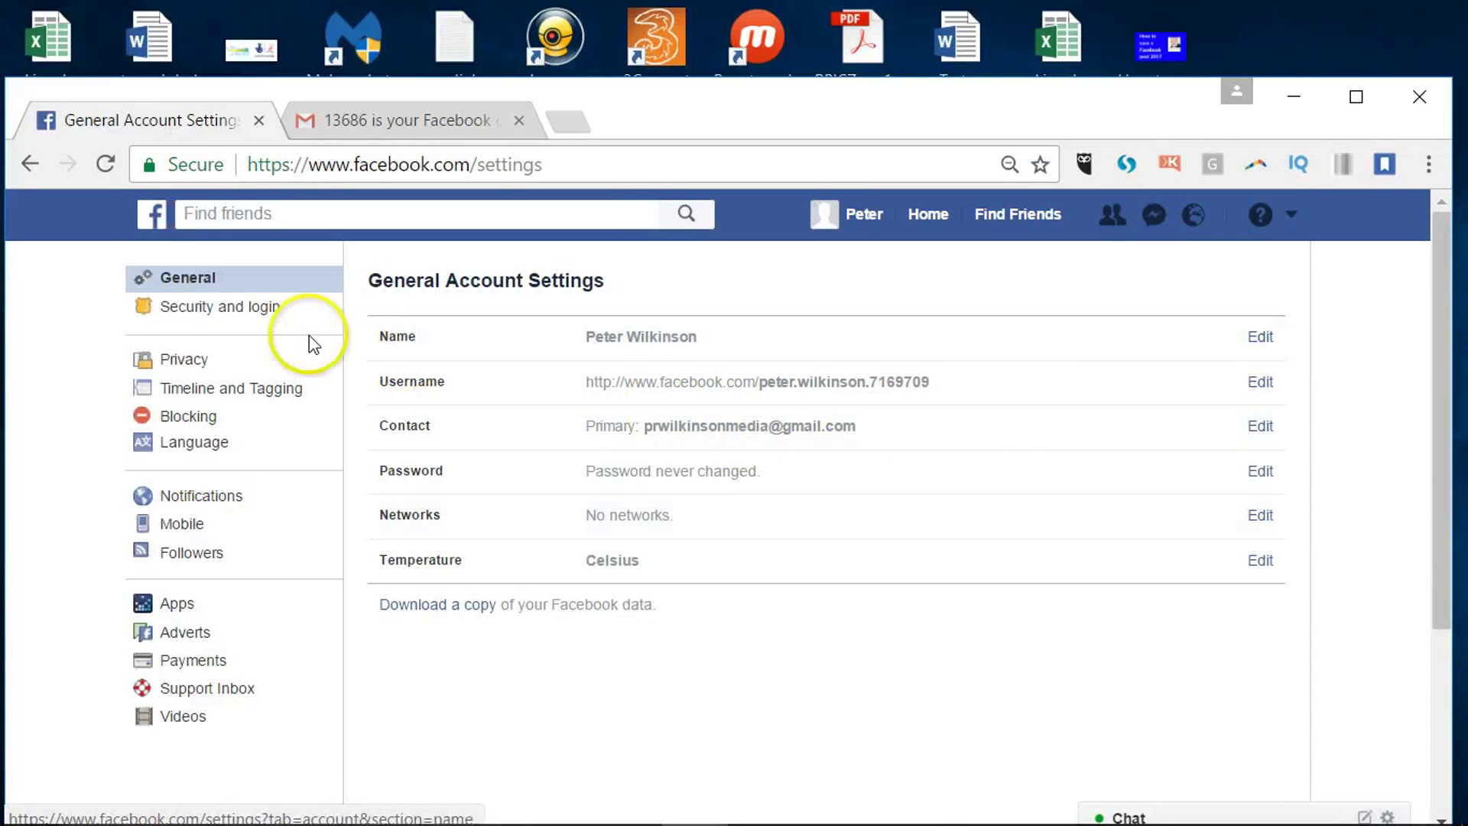
left_click(278, 319)
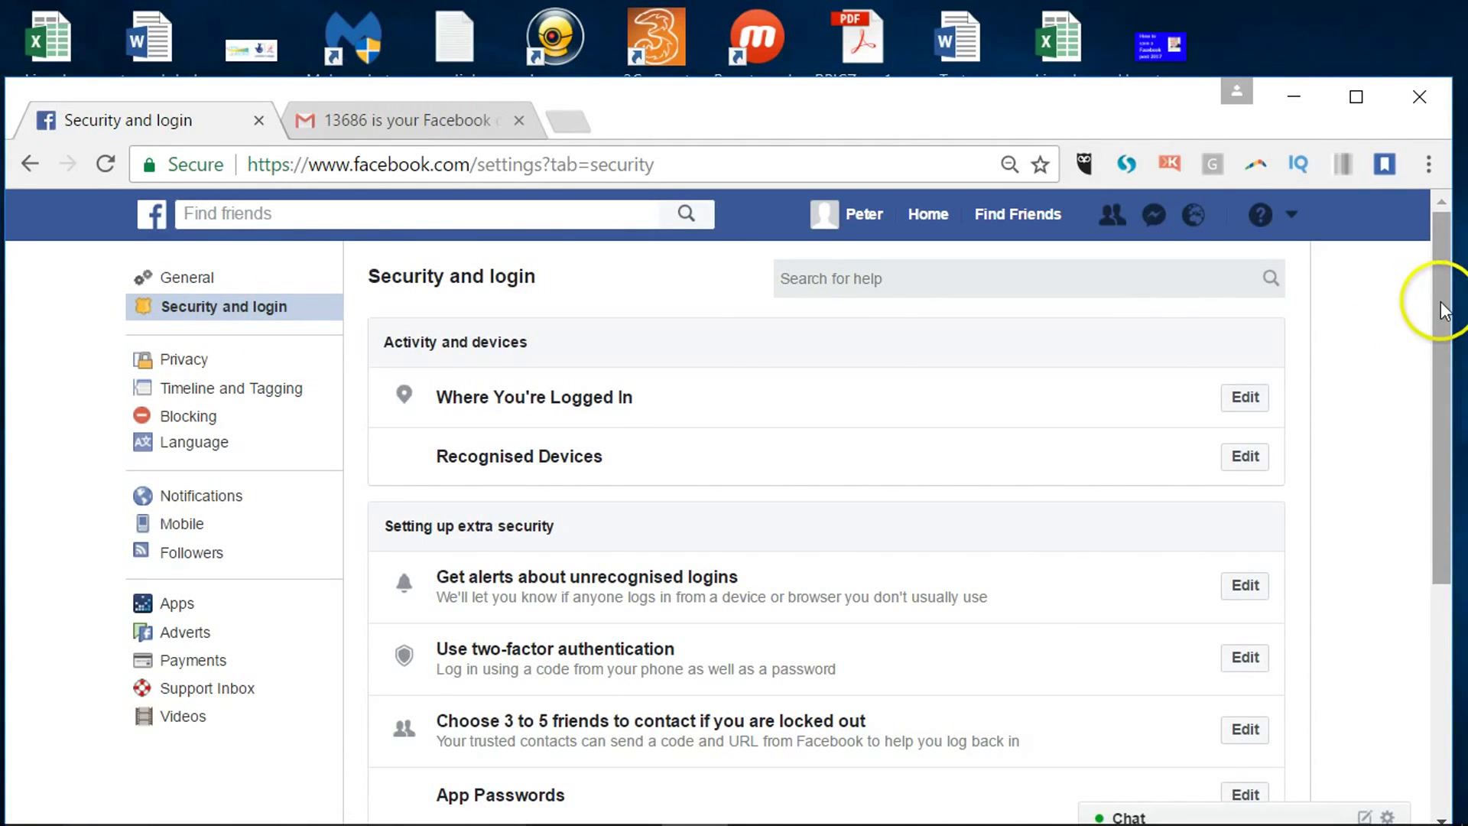
left_click(182, 362)
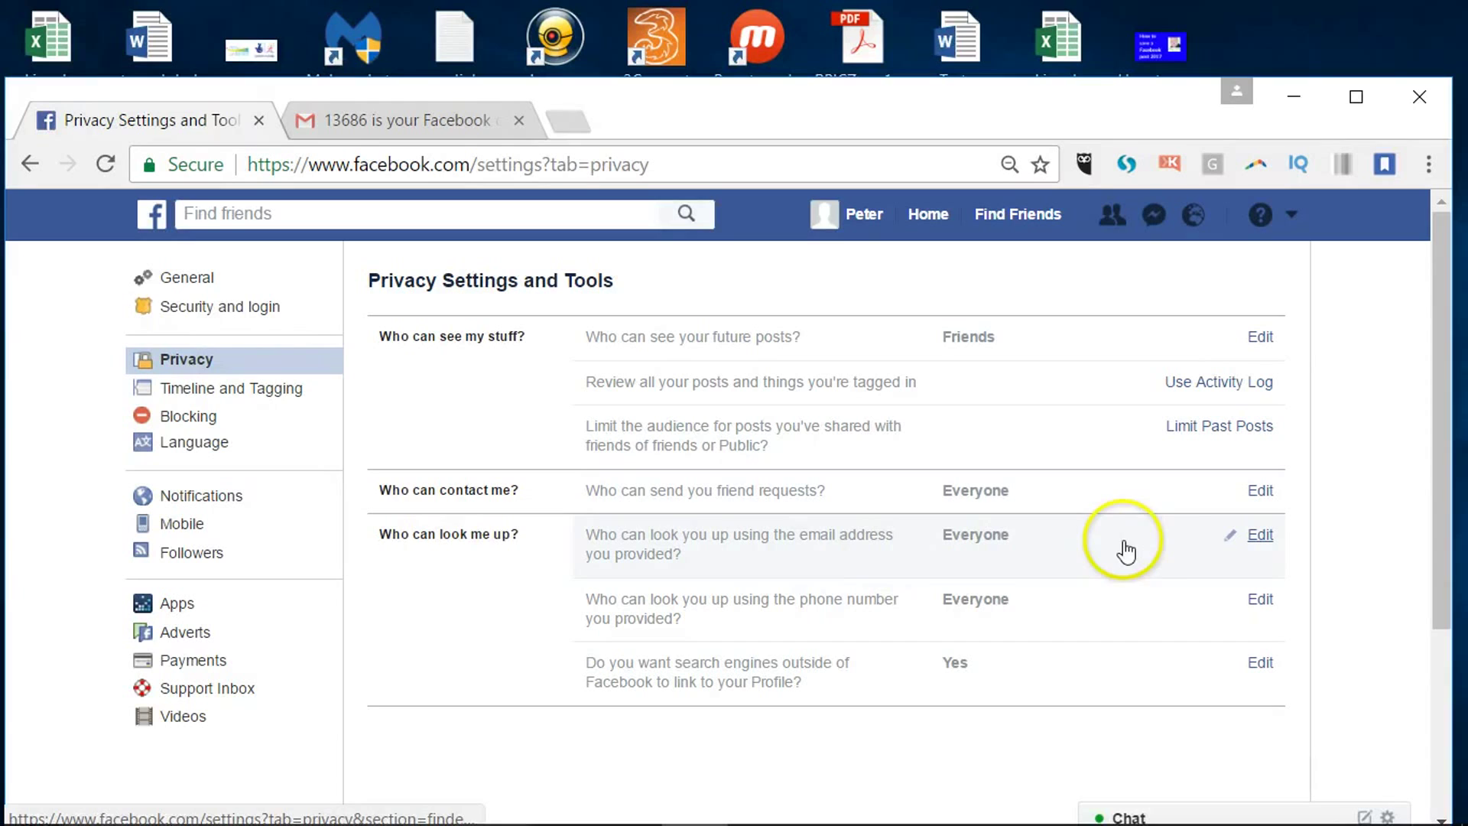
left_click(1254, 540)
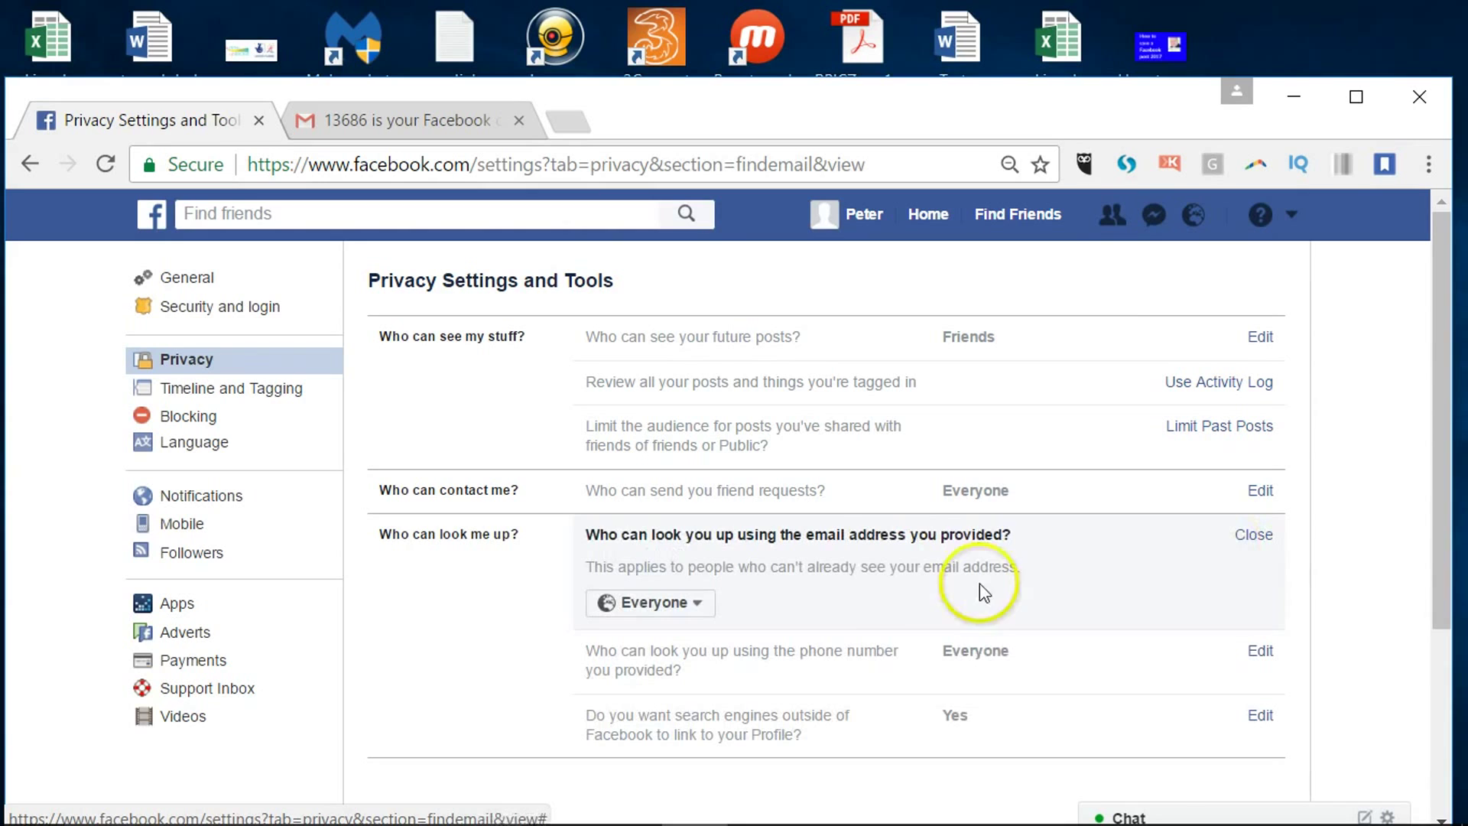
left_click(682, 604)
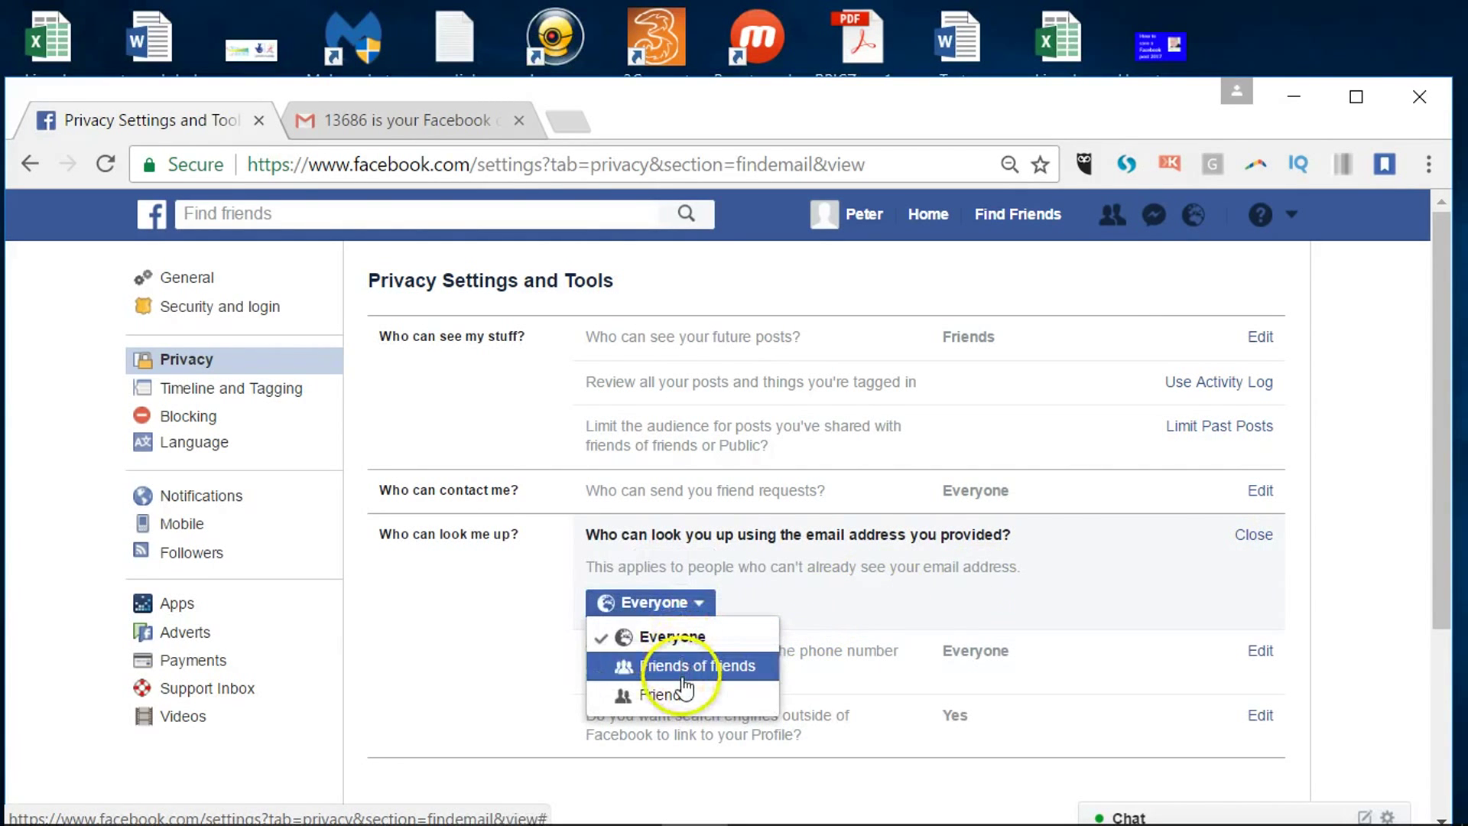
left_click(684, 694)
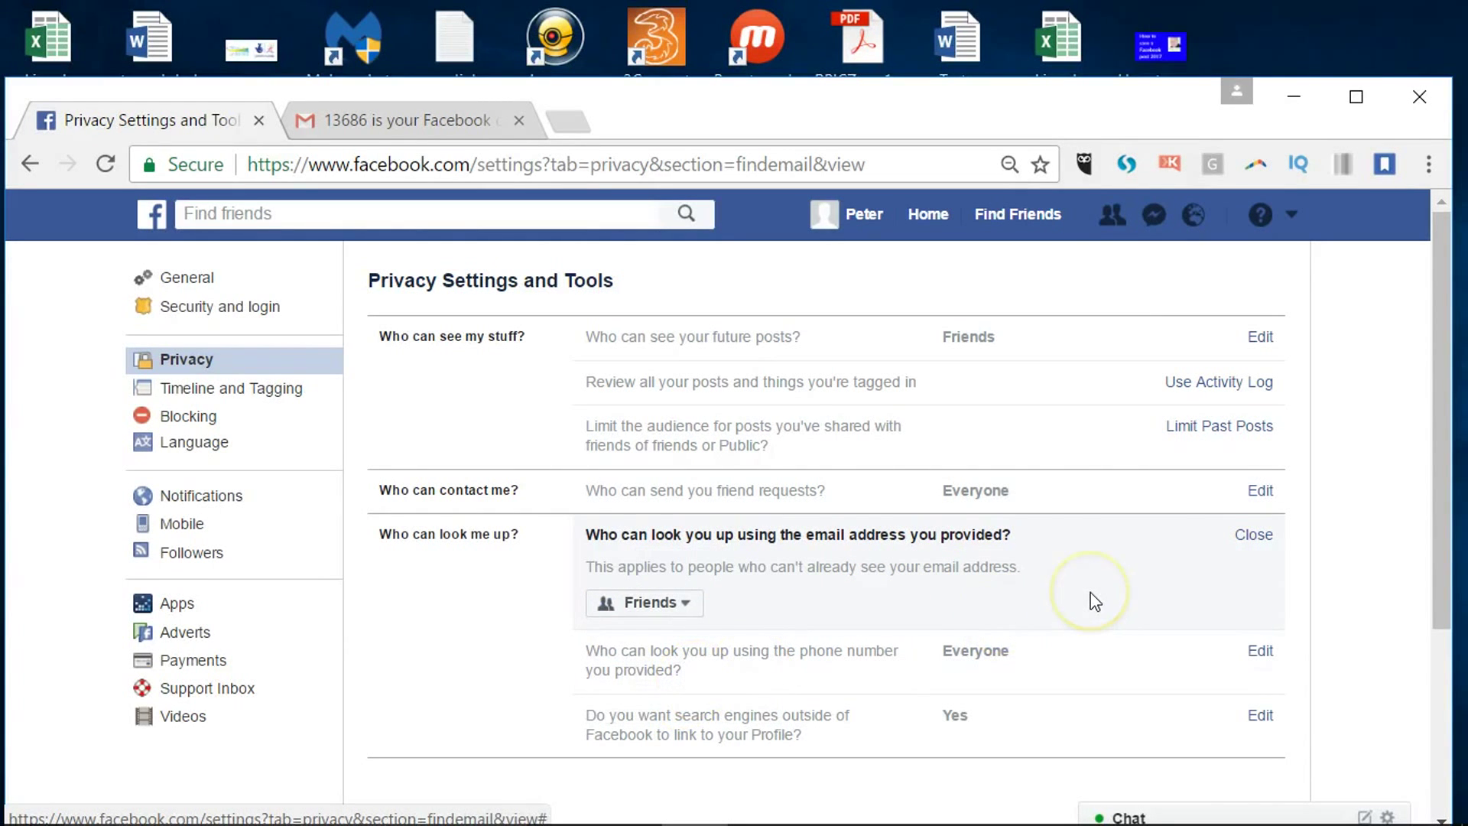
- Go to your own profile and open its About details with Update Info
left_click(826, 229)
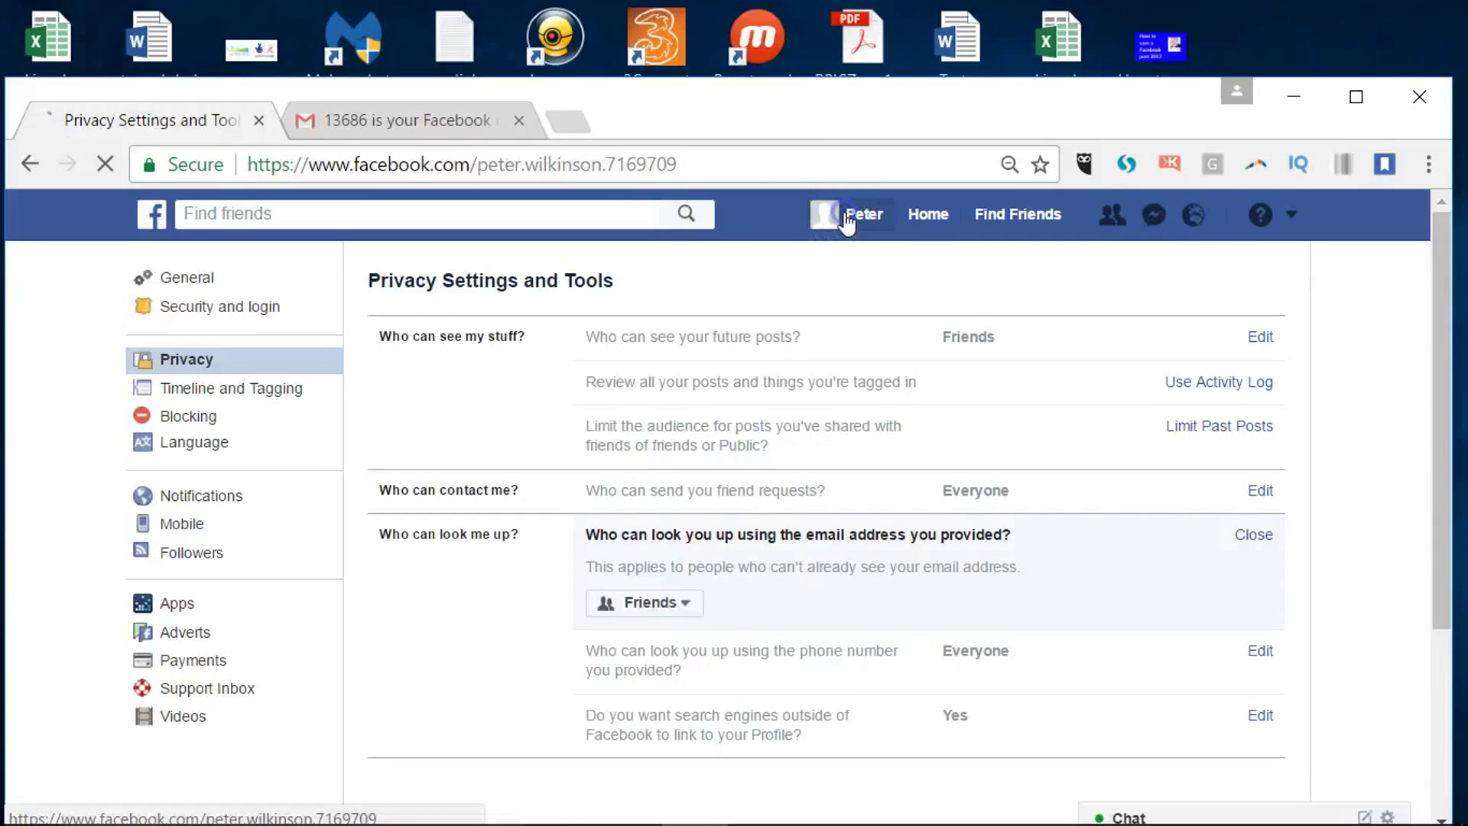
scroll(849, 218, "down", 3)
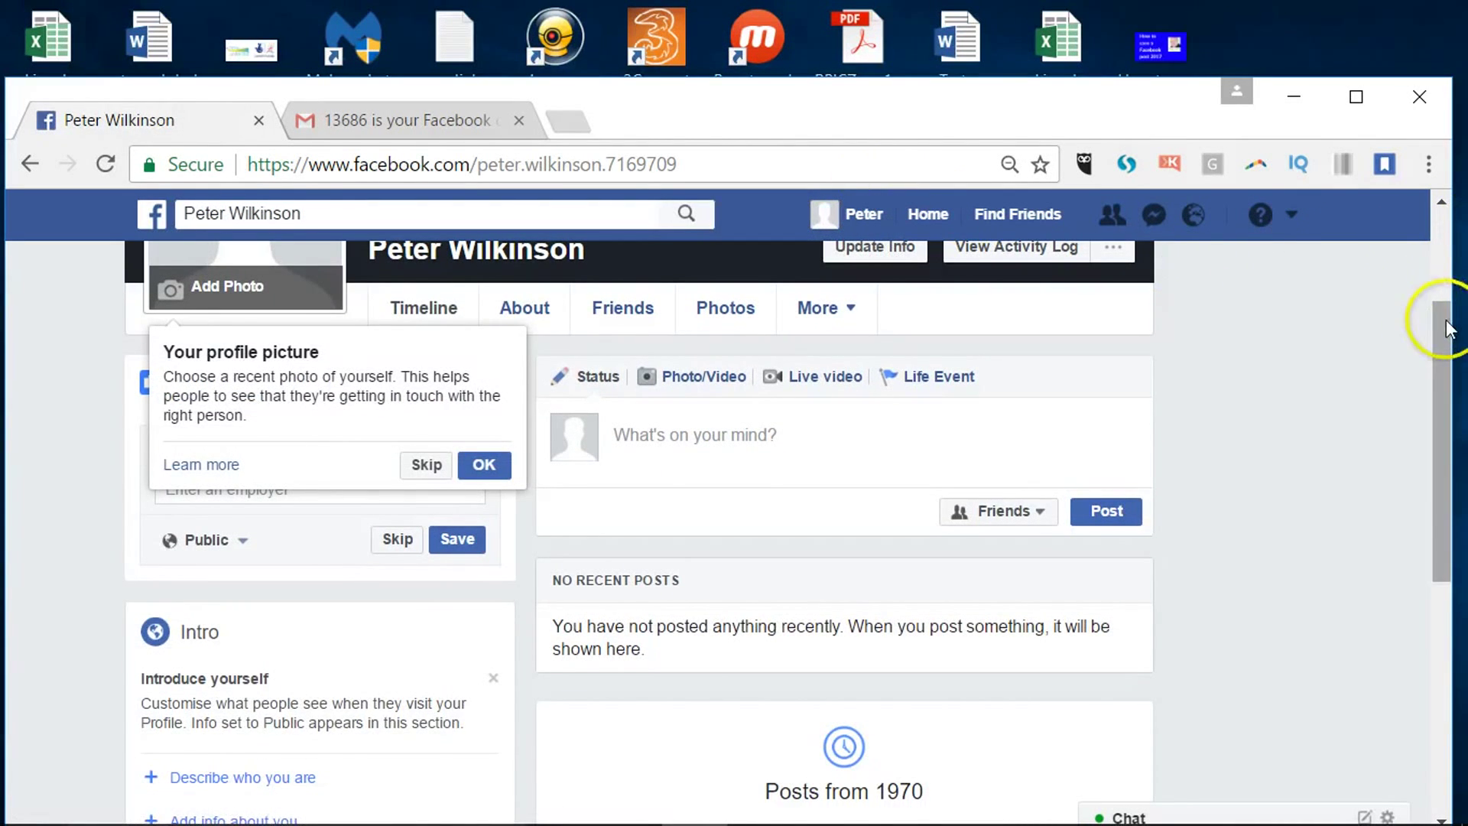
left_click_drag(1446, 319, 1433, 271)
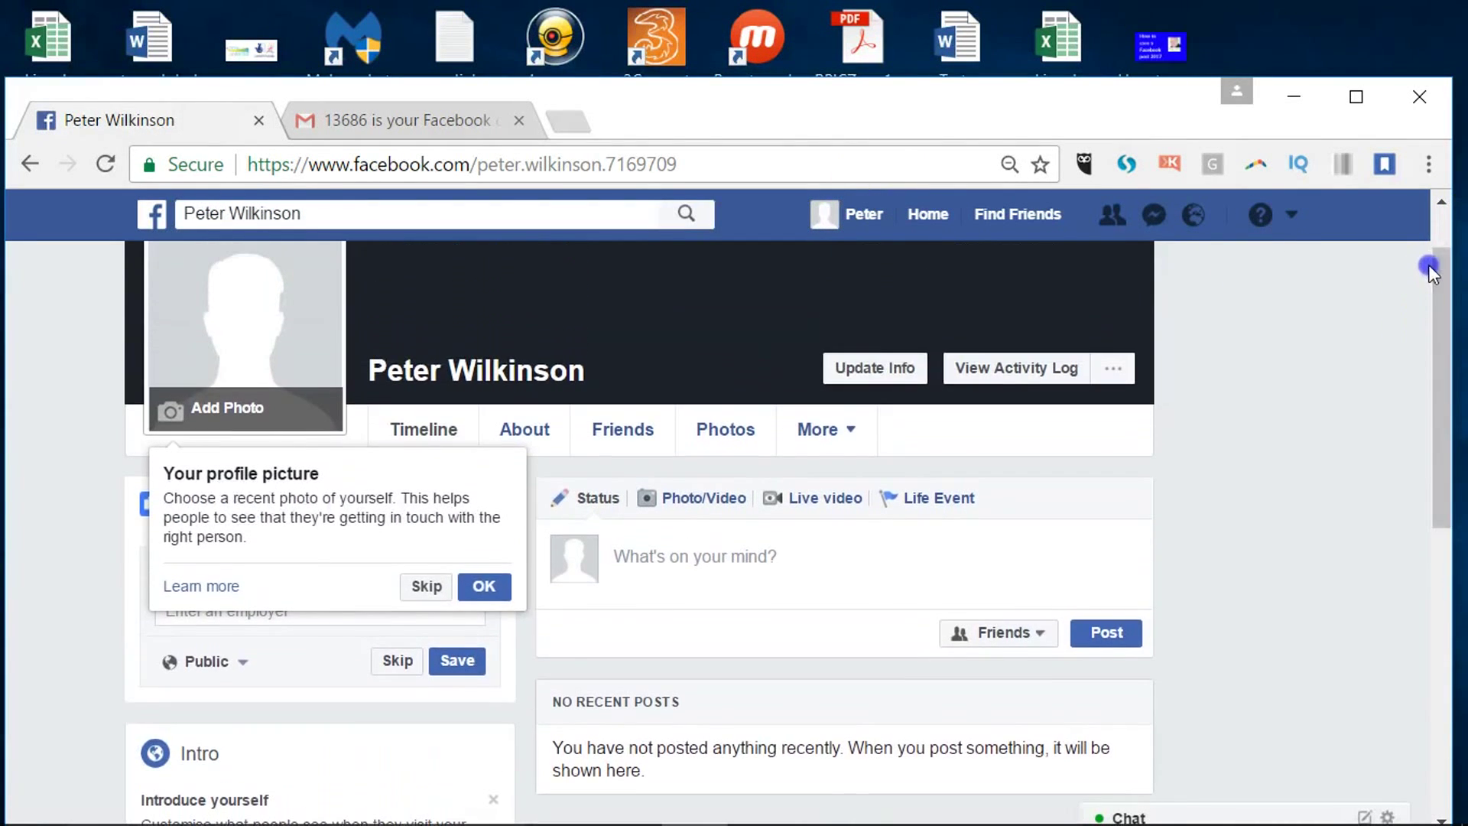
left_click(865, 370)
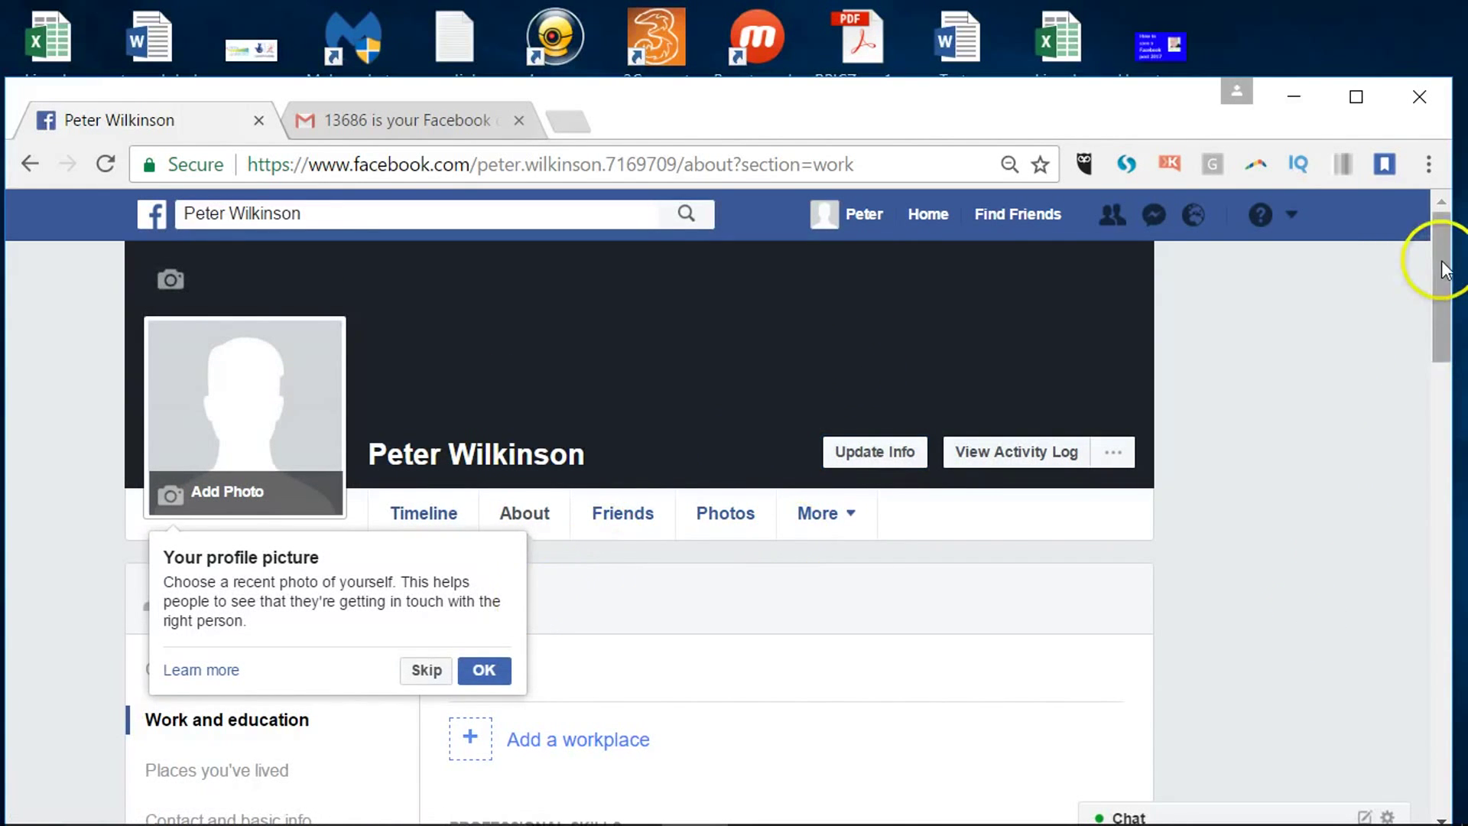
- Switch the About list to Contact and basic info and scroll to Basic Information
left_click_drag(1438, 263, 1463, 506)
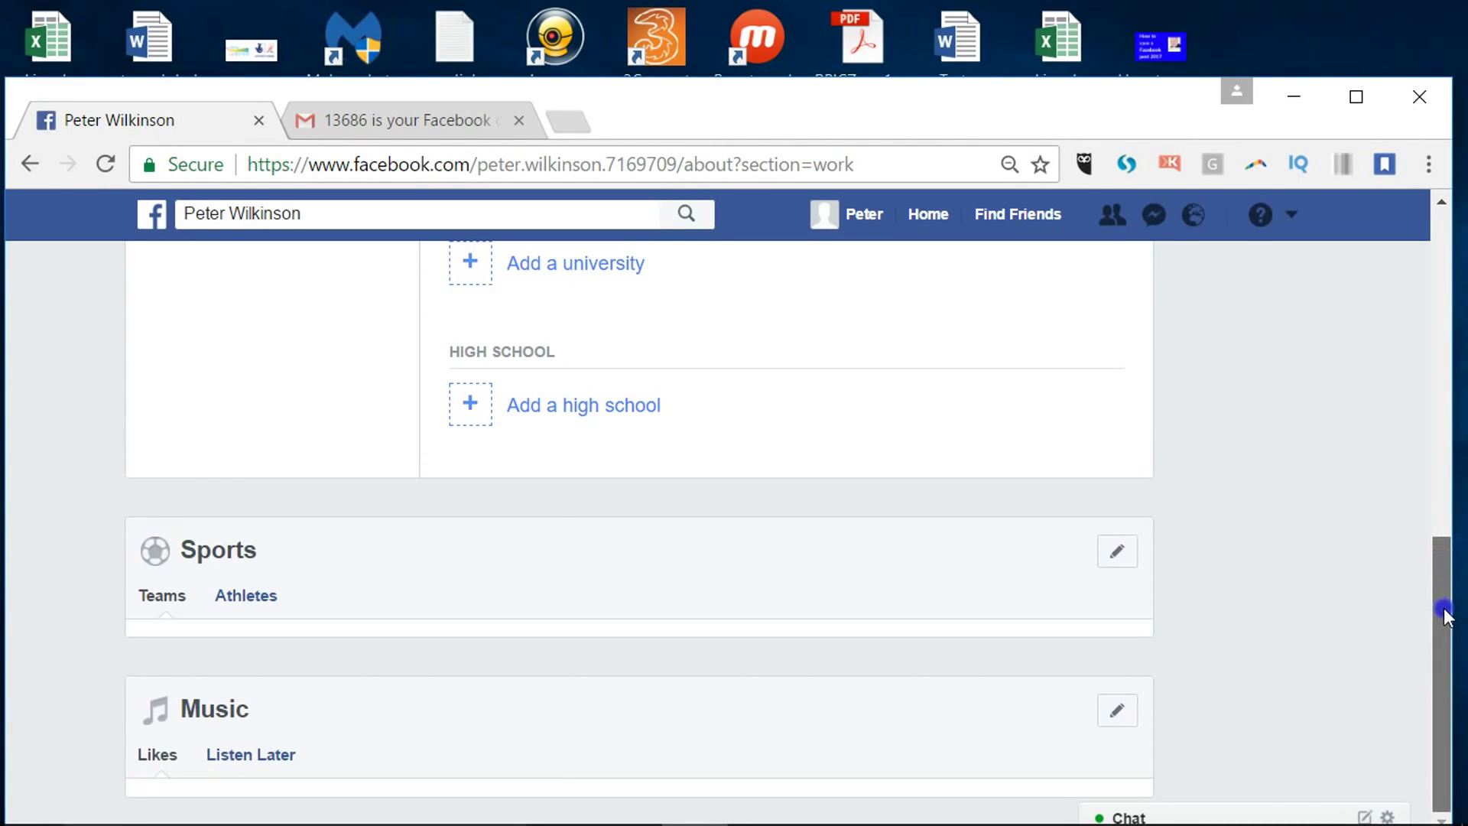
scroll(262, 704, "up", 7)
left_click(263, 692)
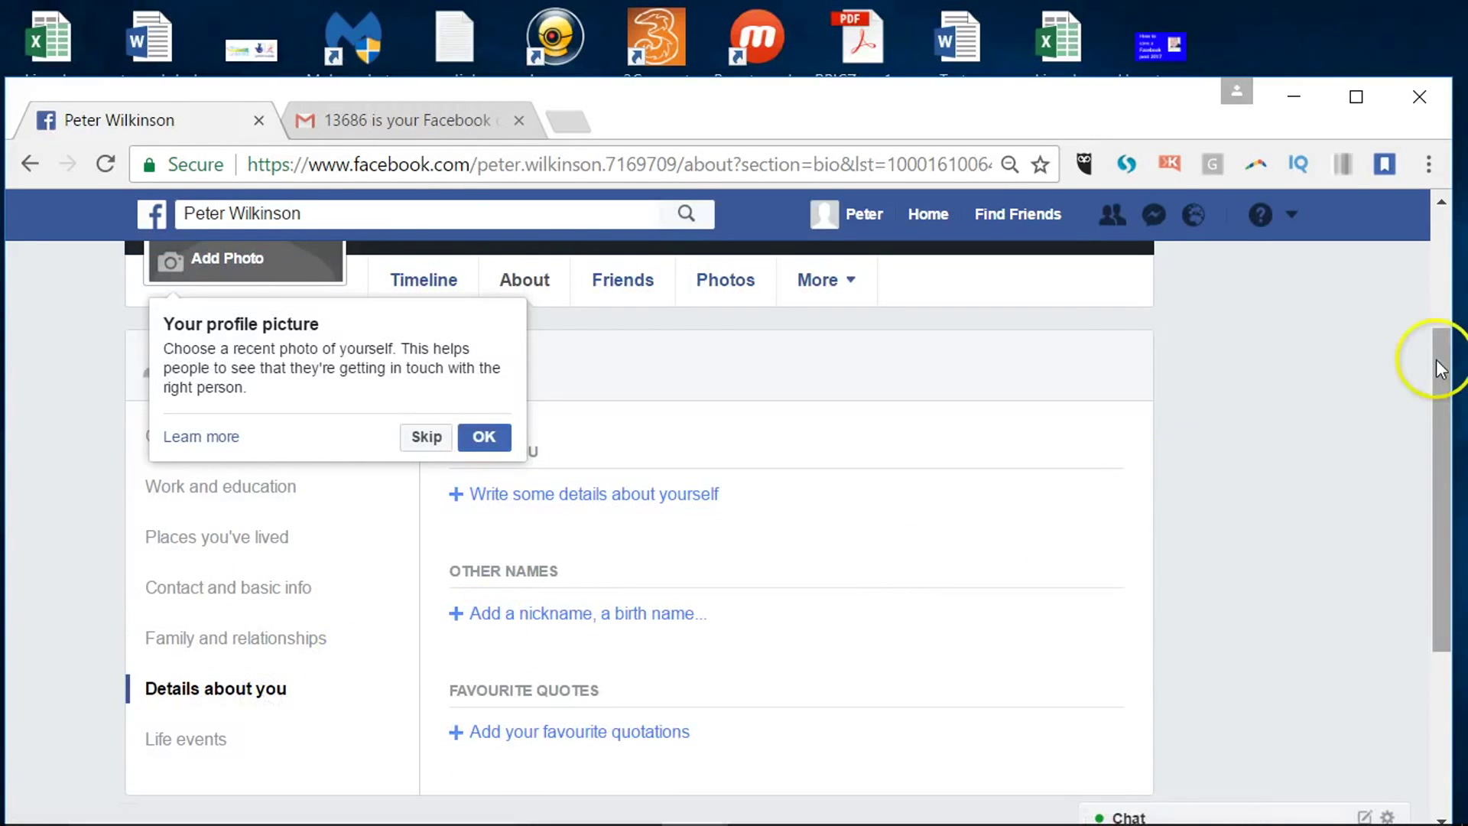
left_click_drag(1455, 374, 1419, 401)
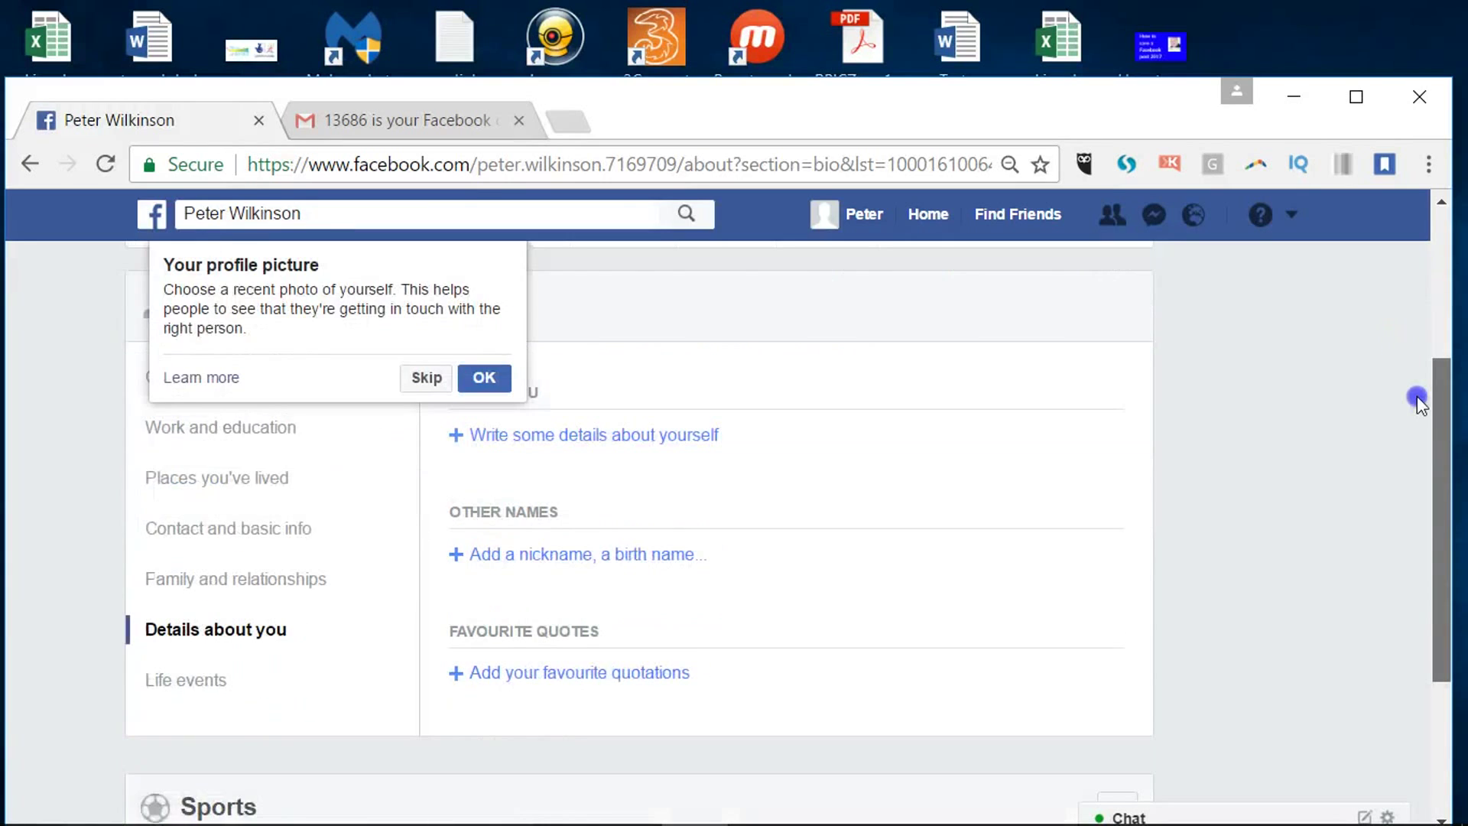
left_click(226, 527)
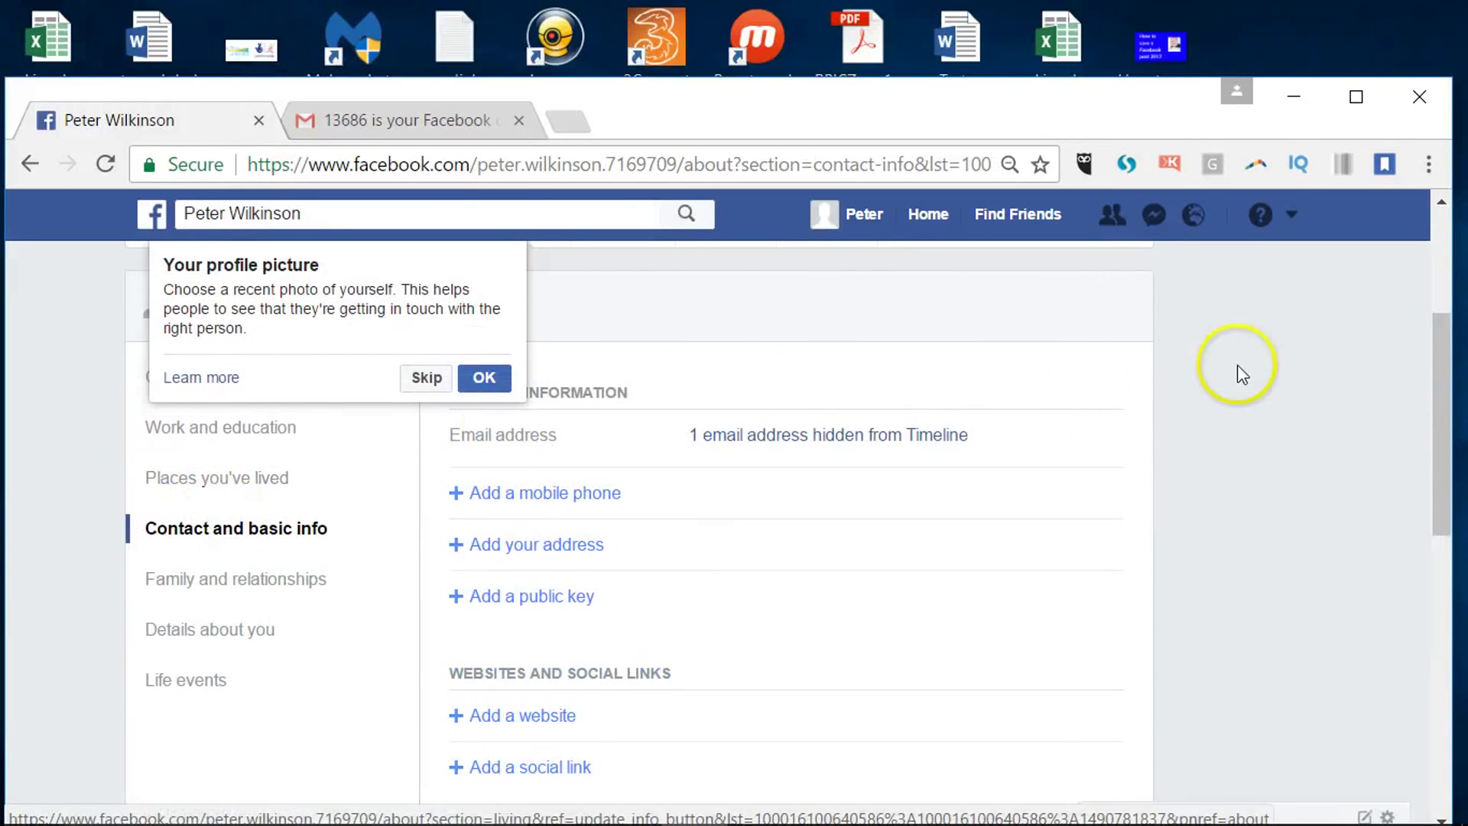
left_click_drag(1444, 367, 1462, 510)
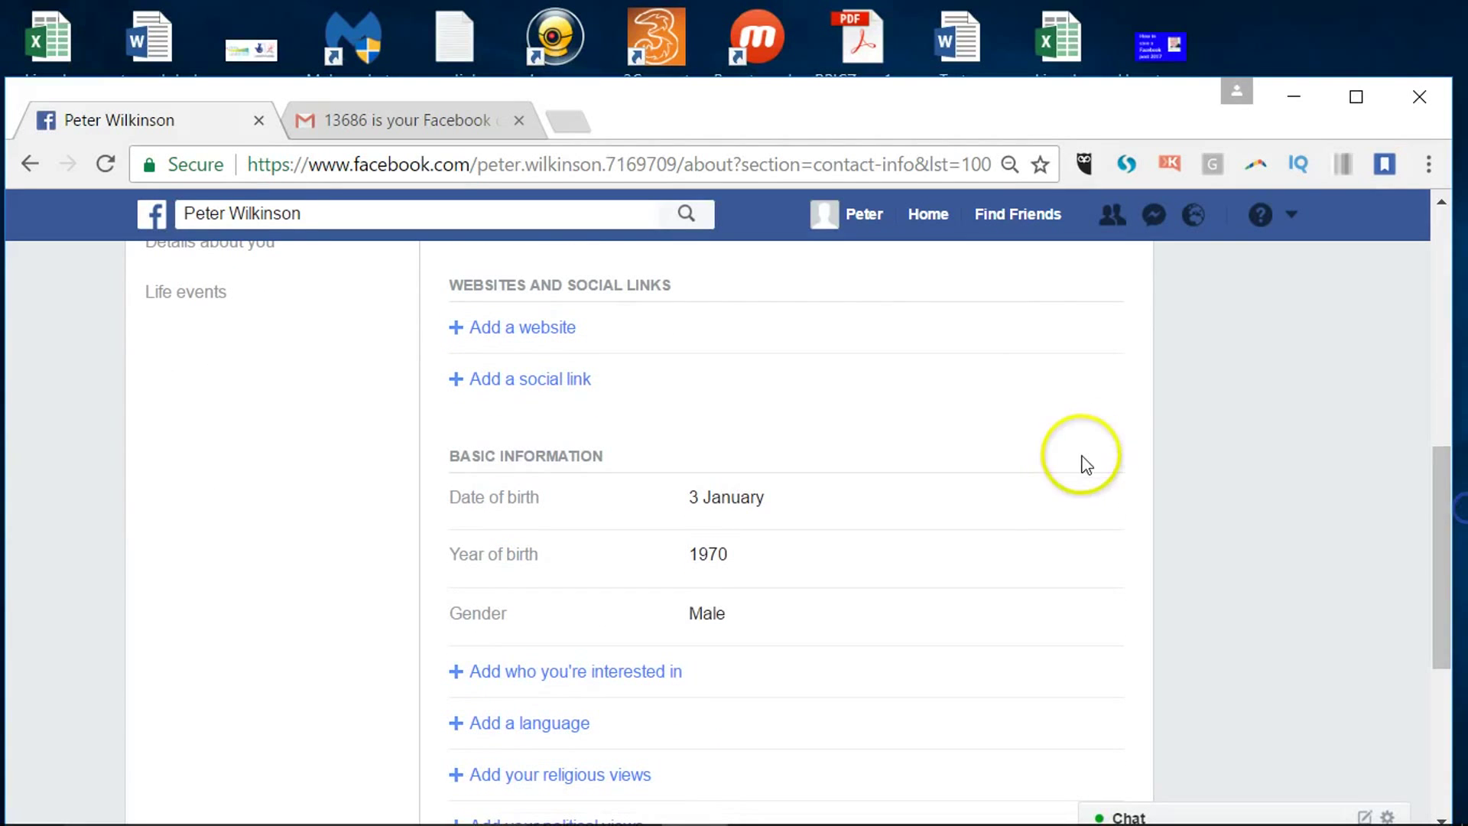
- Edit Date of birth, set both the day-month and year audiences to Only me, and save
mouse_move(1066, 492)
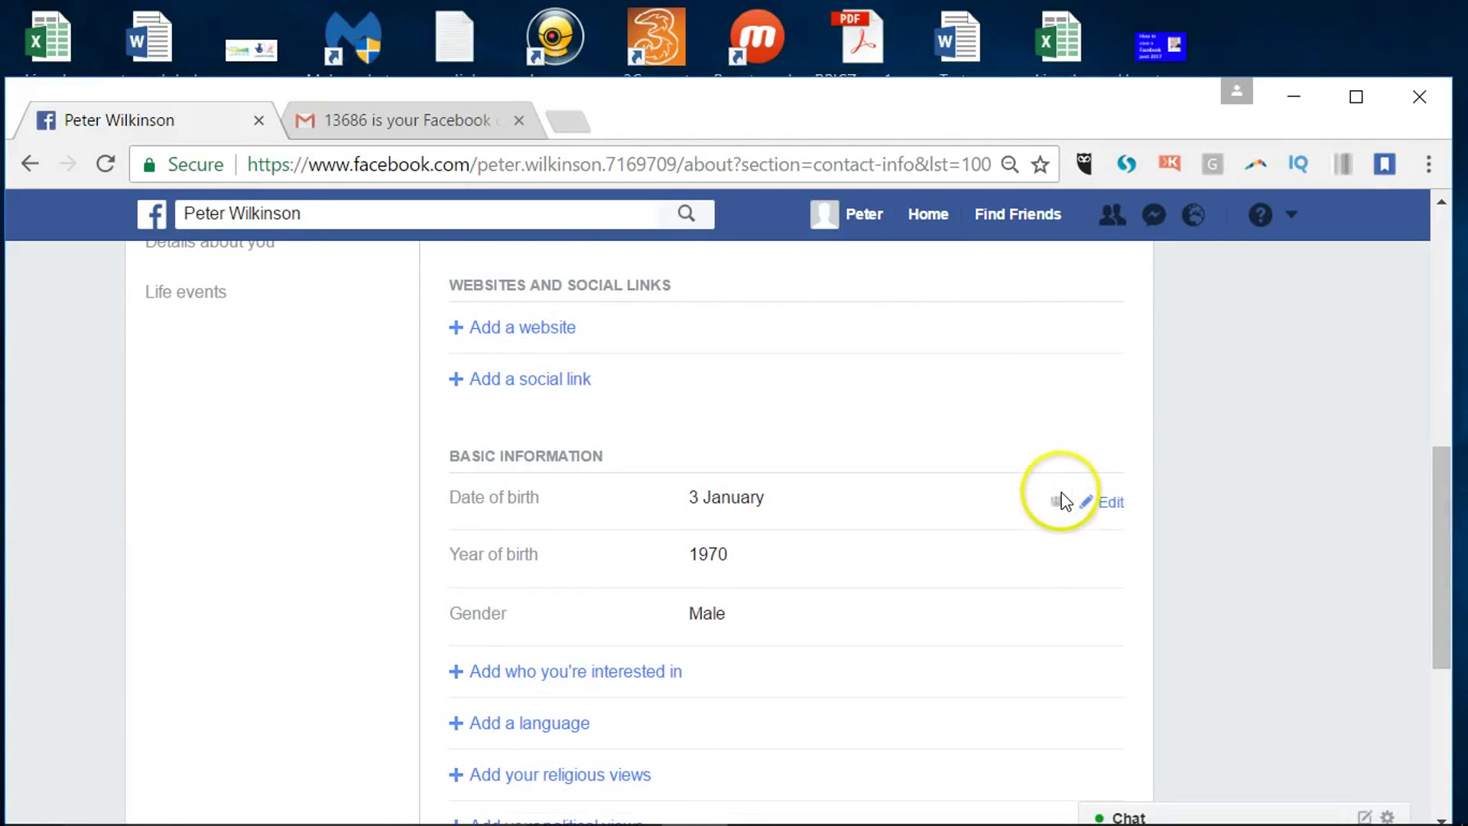
left_click(1111, 503)
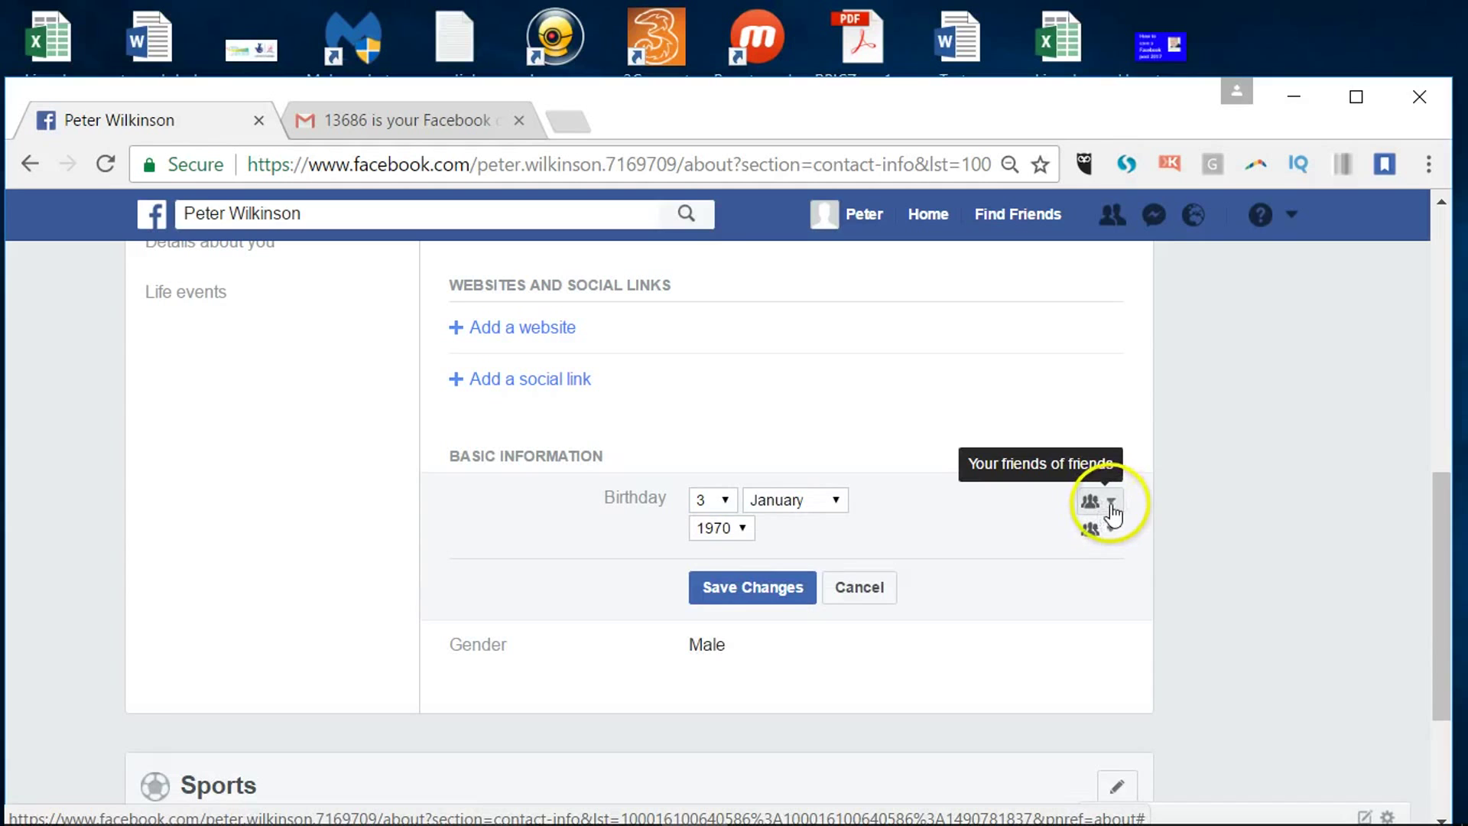
left_click(1112, 505)
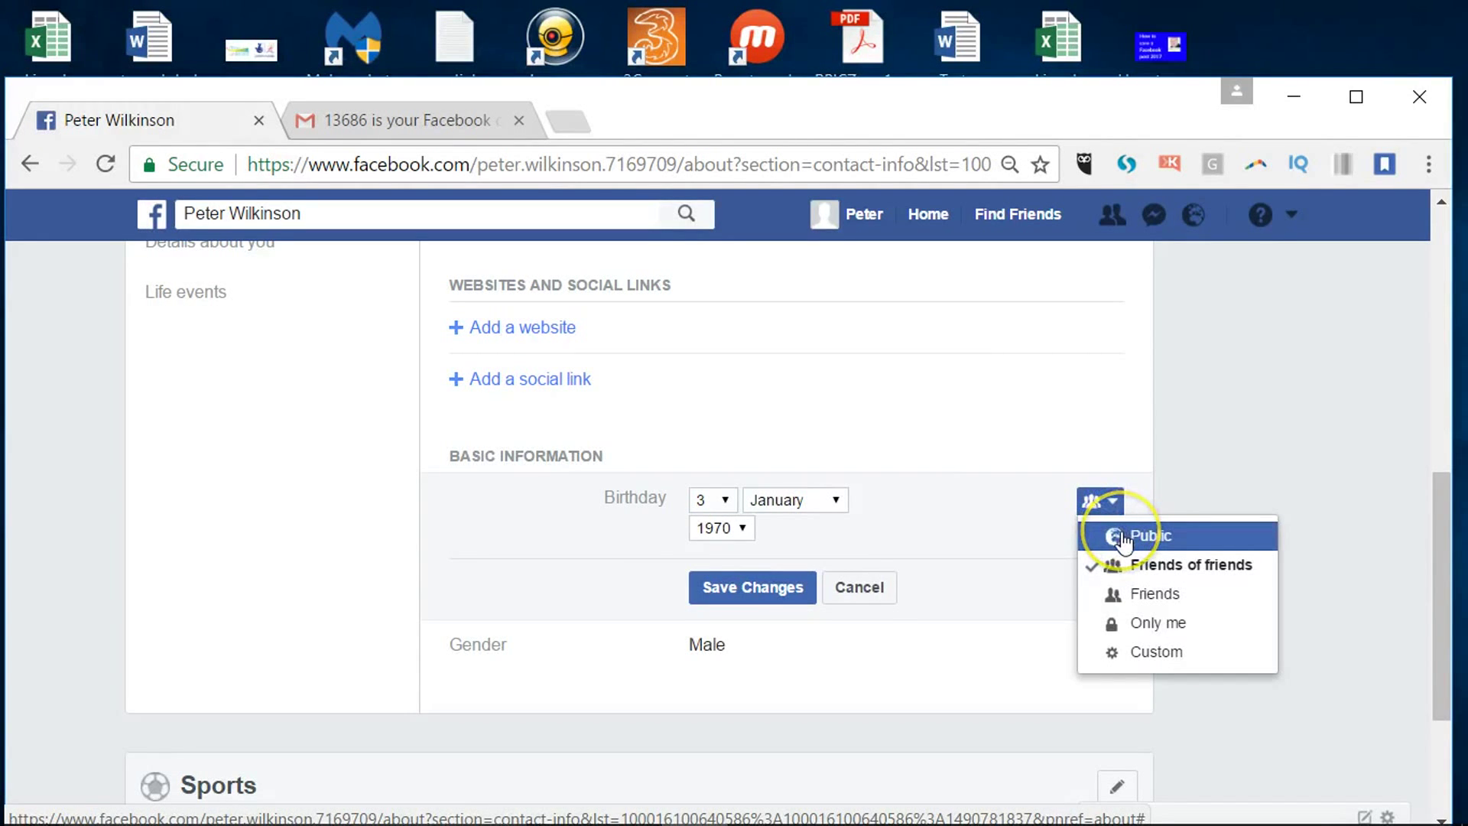
left_click(1143, 624)
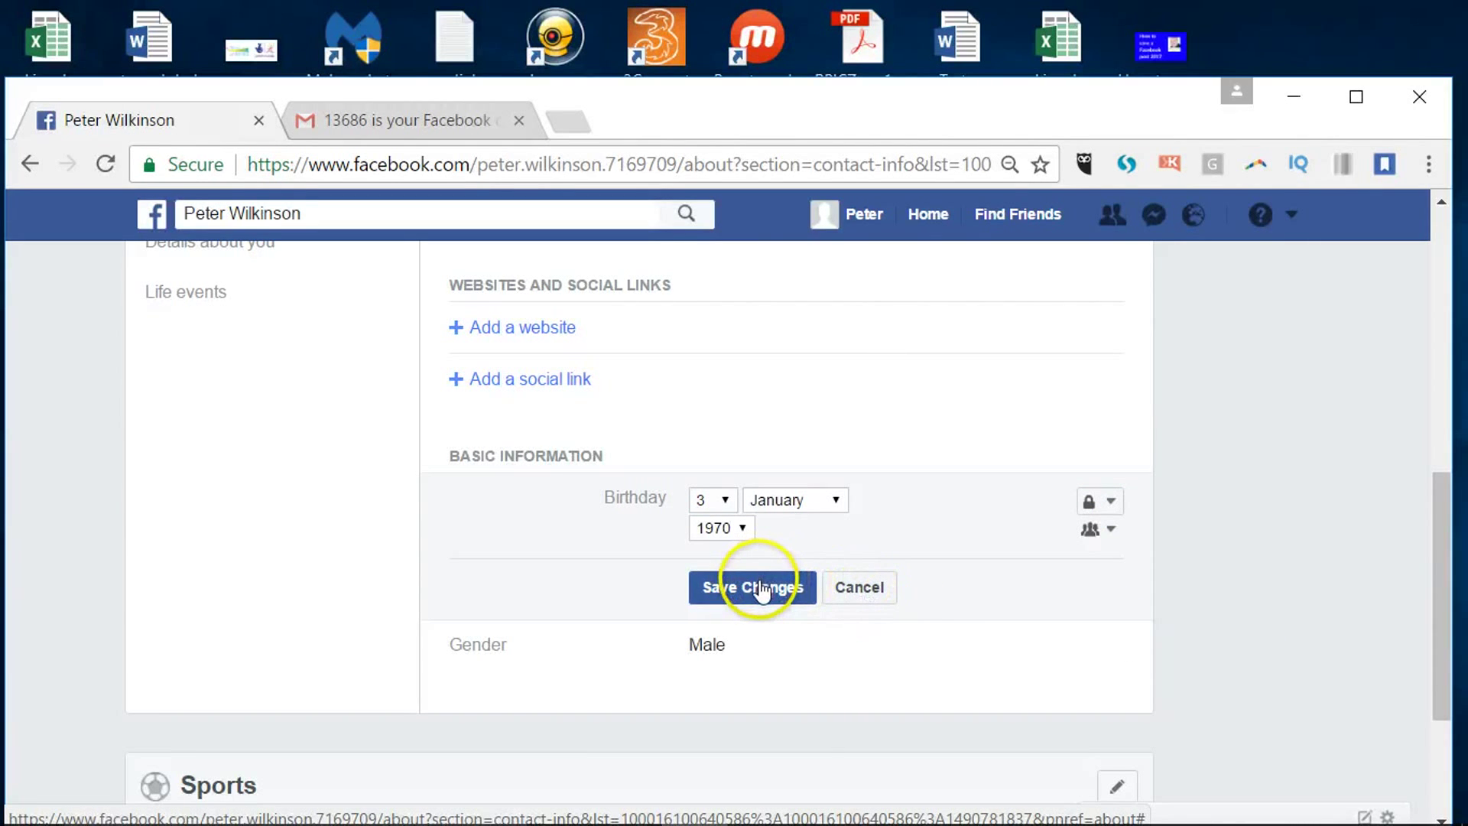
left_click(1110, 530)
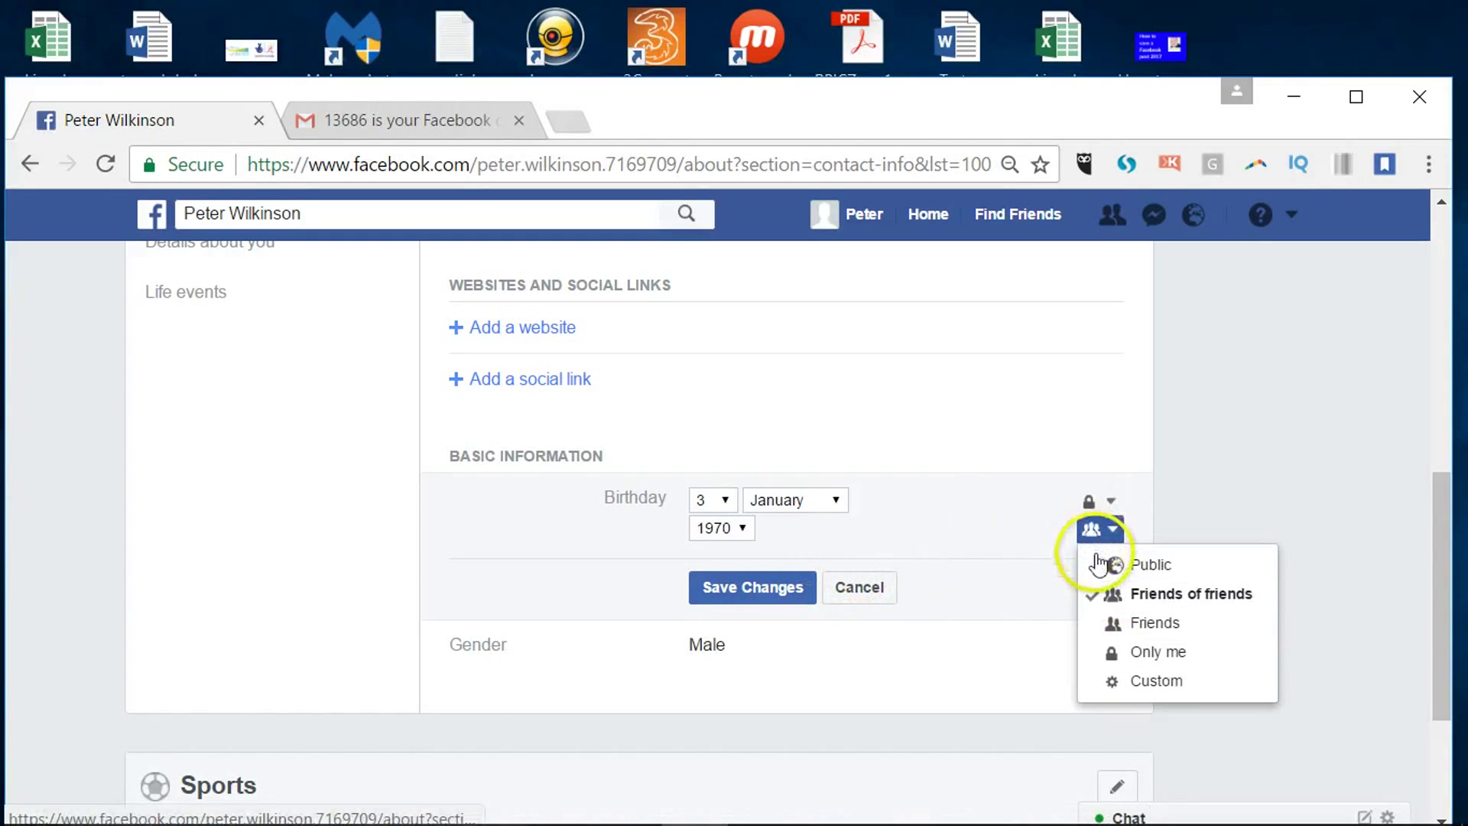
left_click(1117, 652)
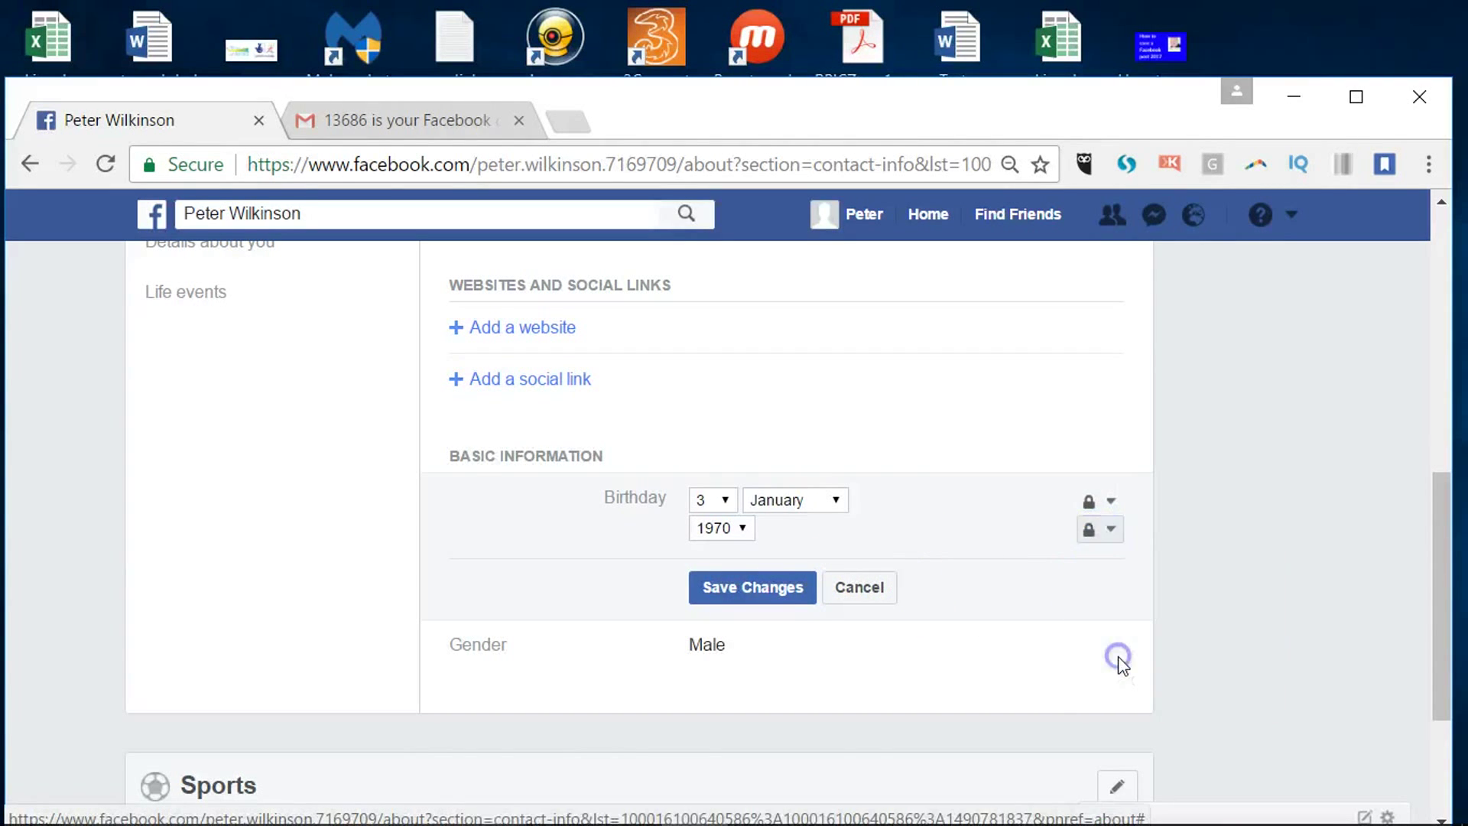
left_click(789, 604)
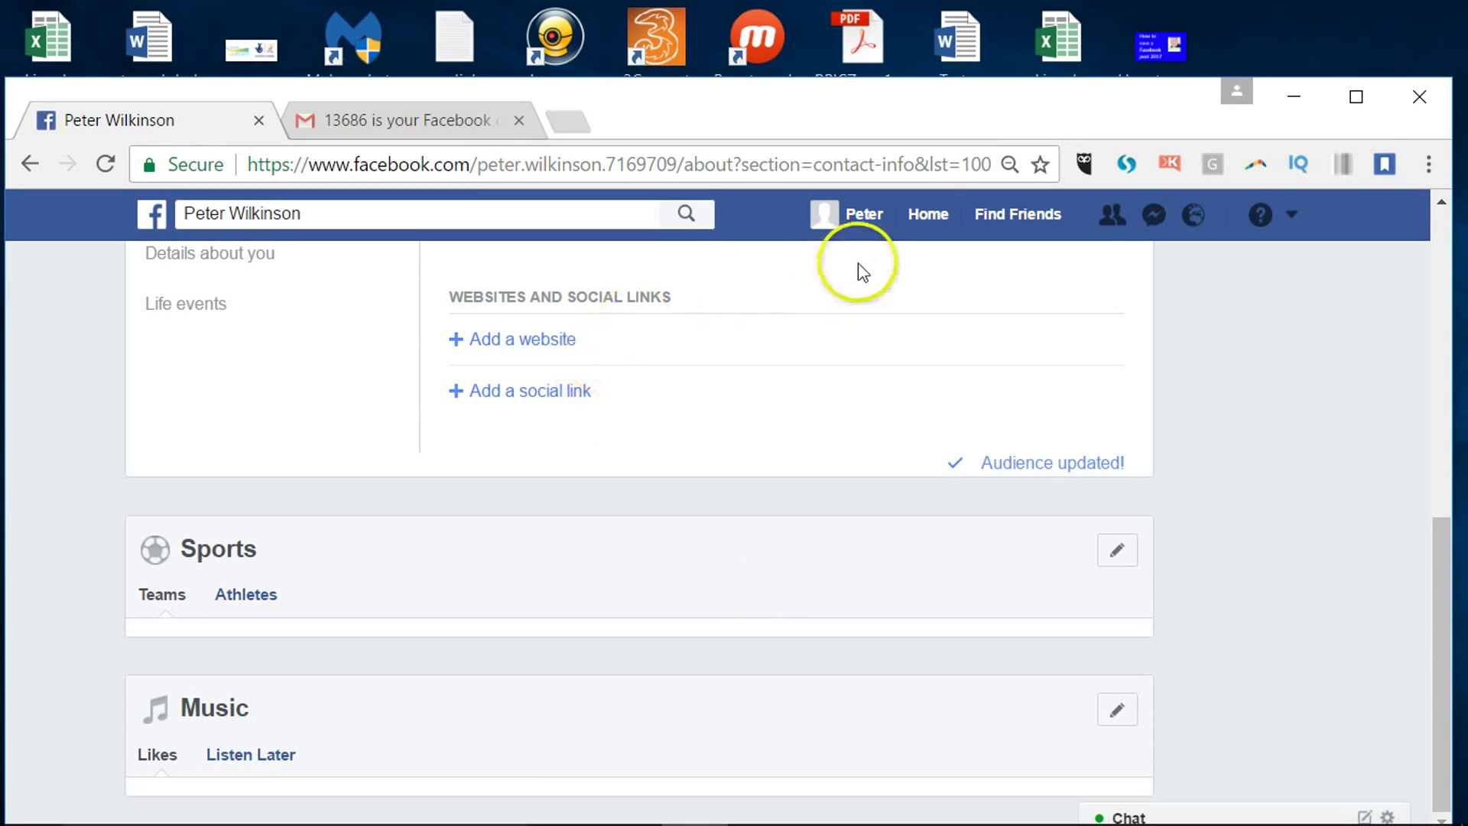
- Dismiss the View As profile-preview prompt with Not now and go to the Home News Feed
left_click(926, 217)
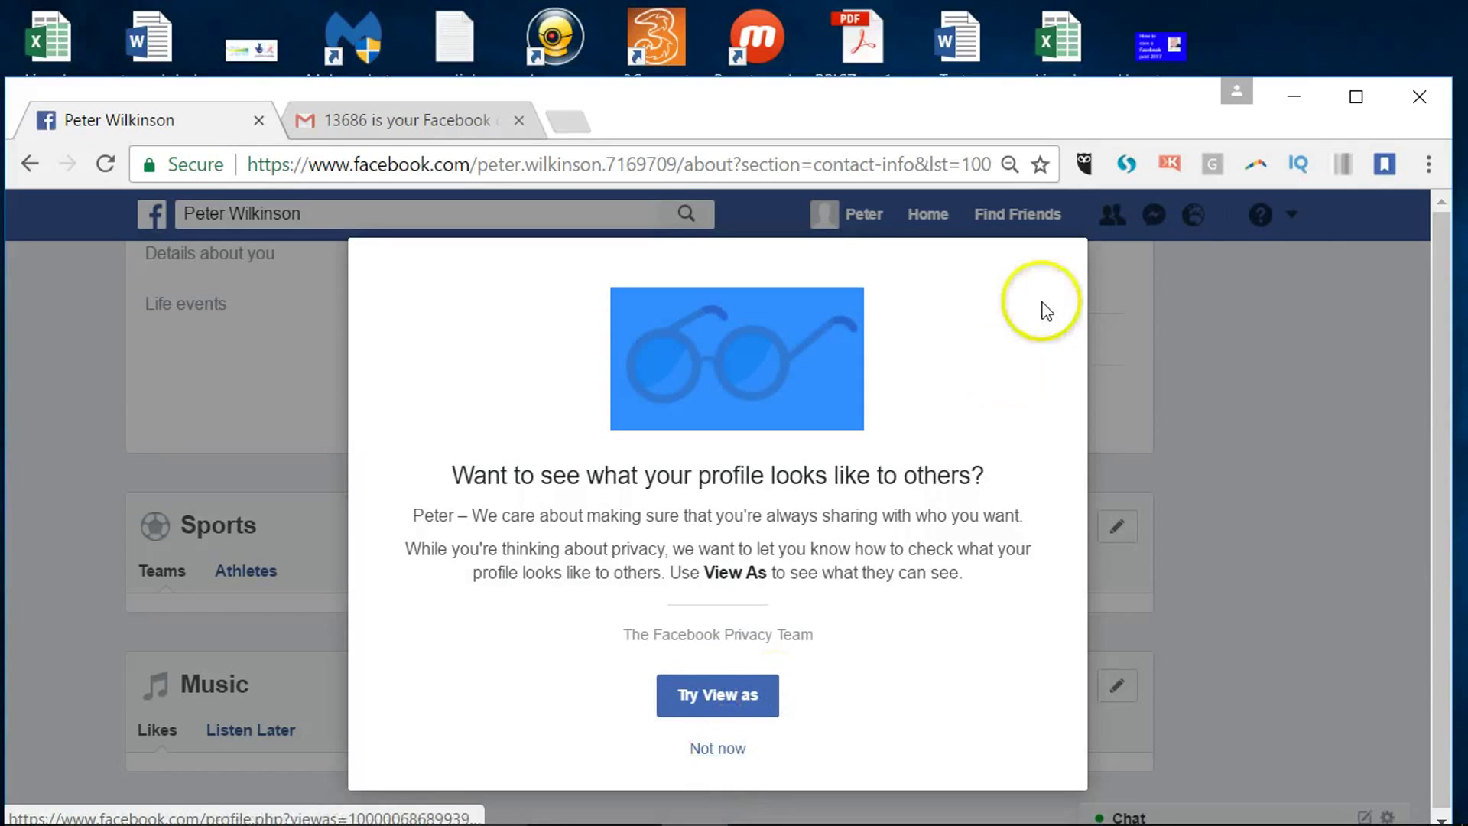
left_click(725, 749)
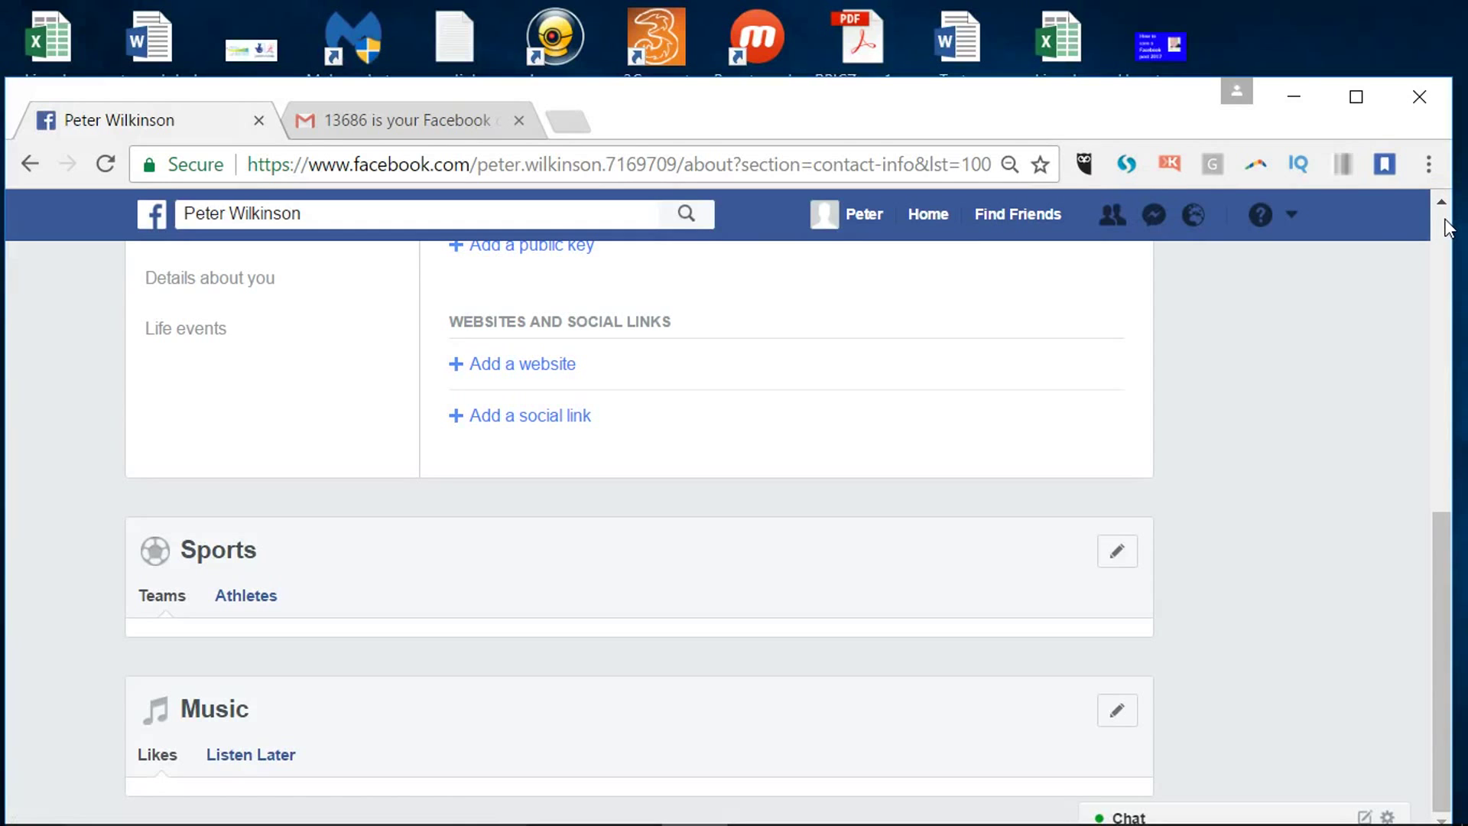
scroll(1448, 228, "up", 10)
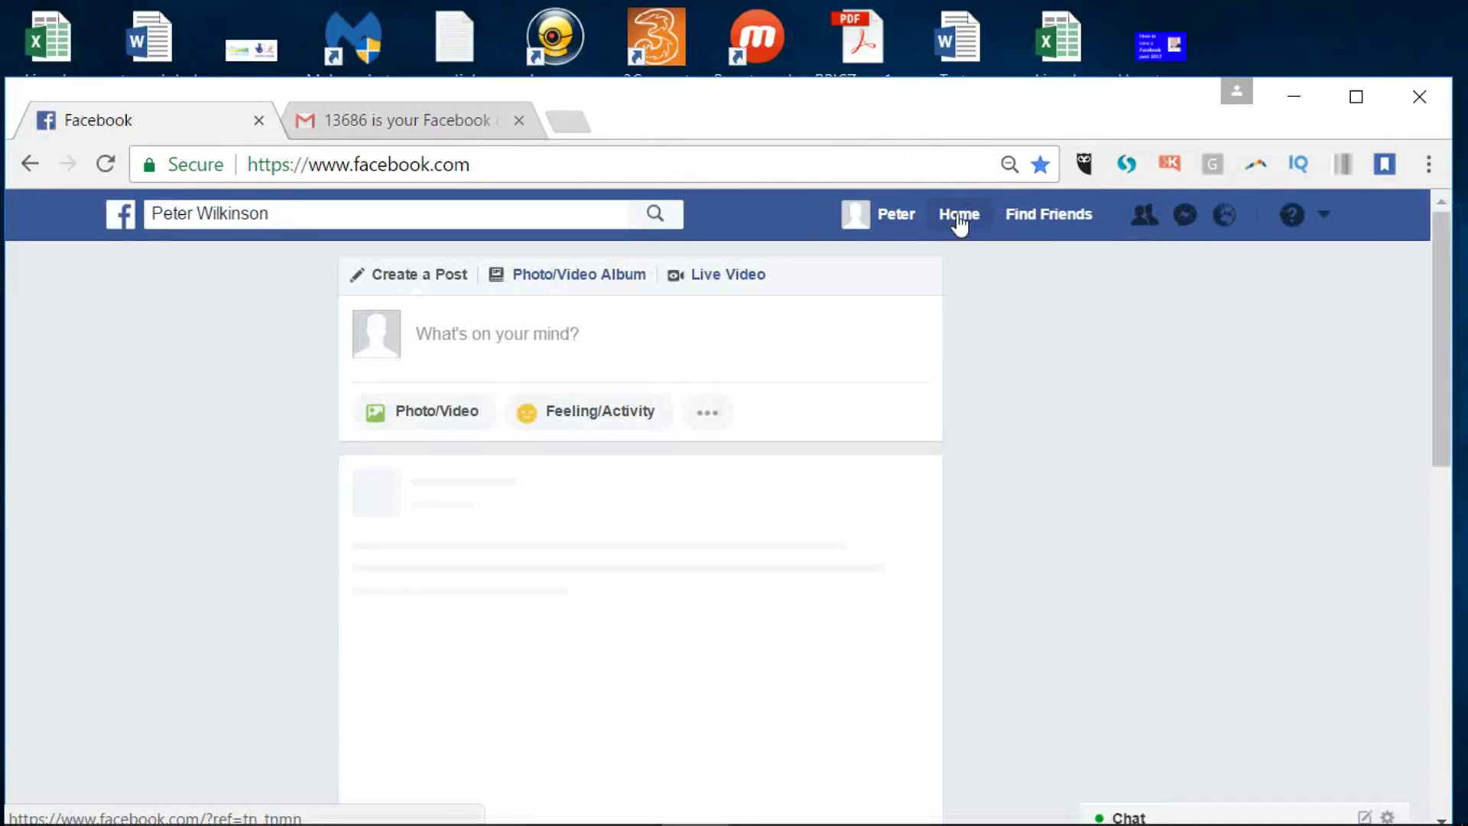
left_click(889, 224)
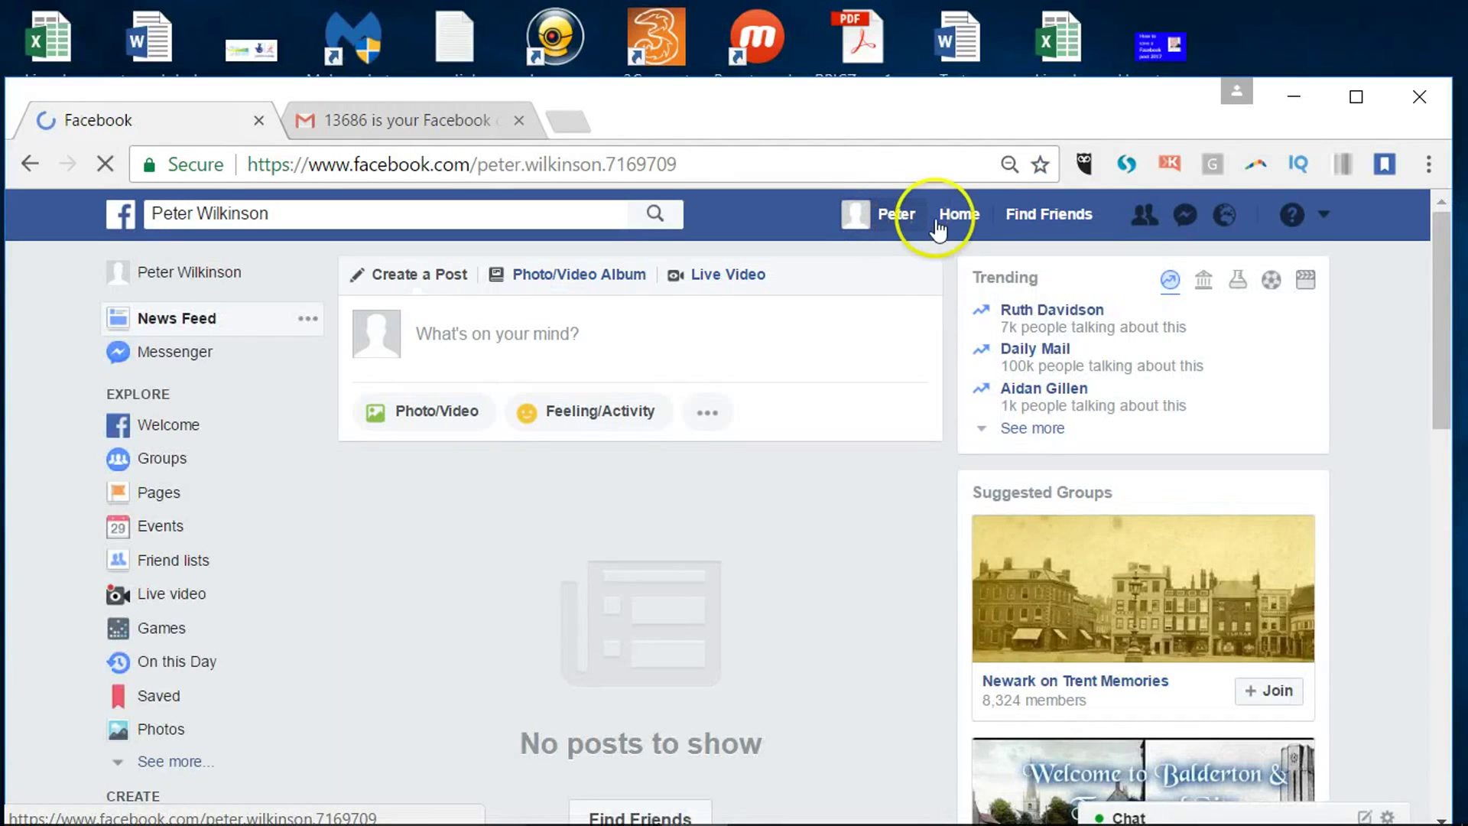